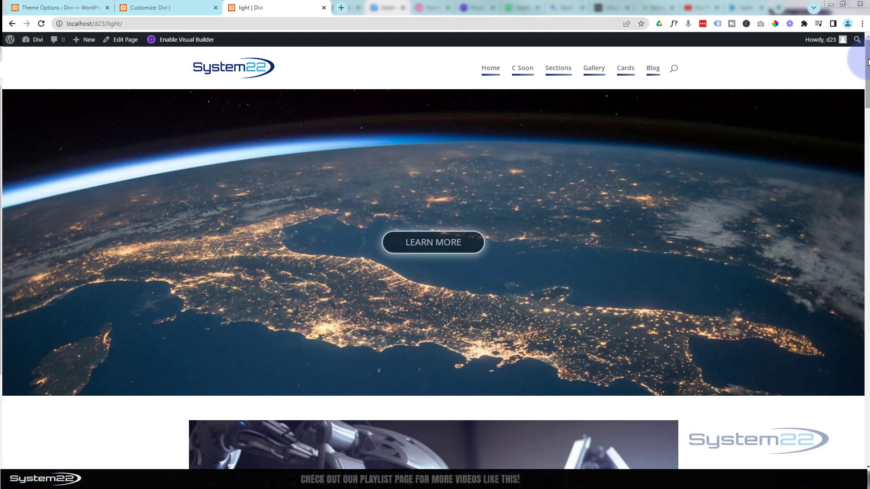
drag(867, 61, 868, 109)
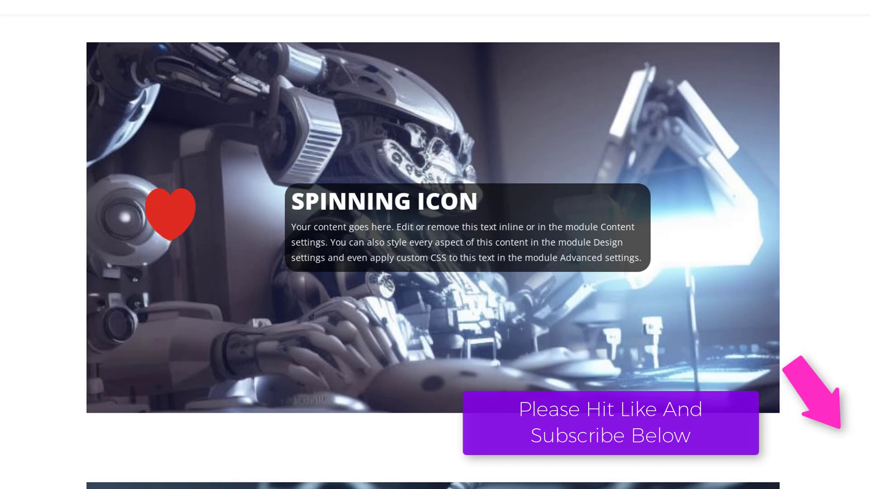
scroll(435, 245, down, 6)
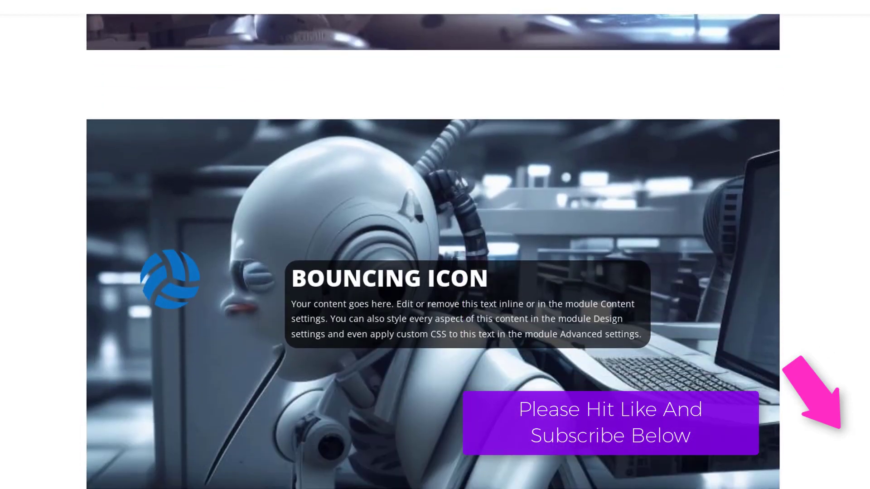
scroll(435, 246, down, 6)
scroll(435, 245, down, 3)
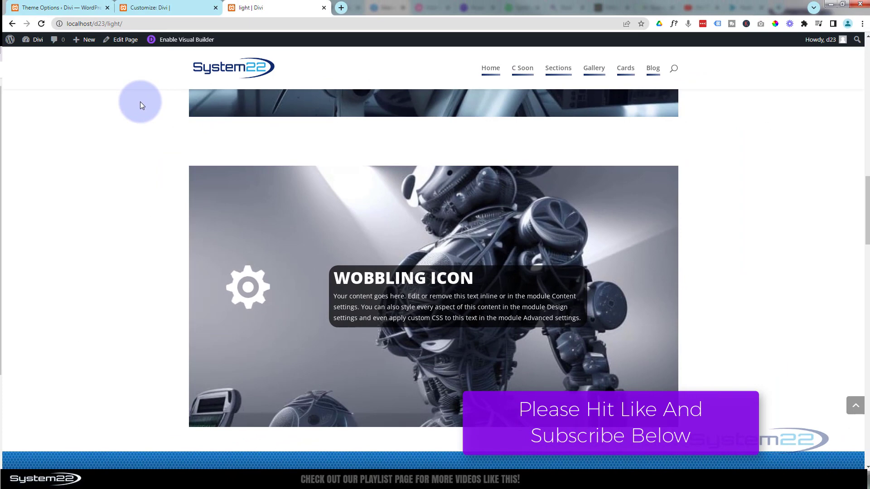
Save the Divi Theme Options with the rotate keyframe animation in its Custom CSS box.
click(54, 7)
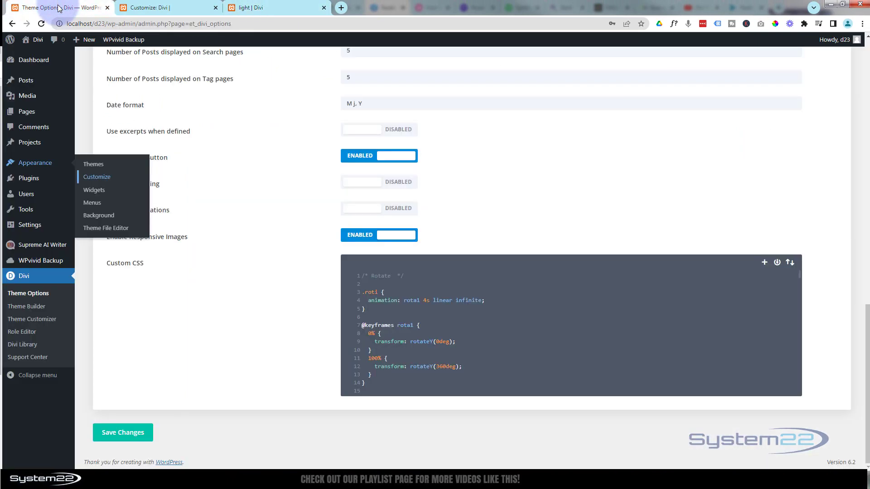
click(462, 276)
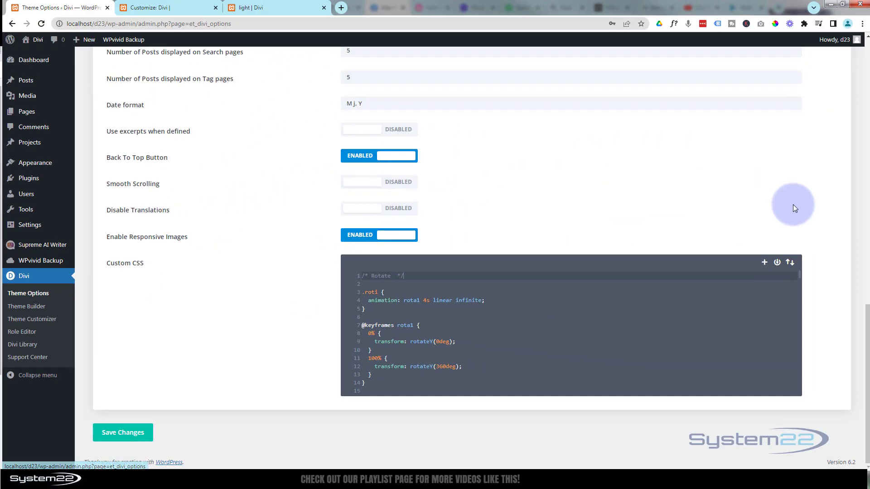
mouse_move(864, 323)
mouse_down()
mouse_move(857, 45)
mouse_move(864, 319)
mouse_up()
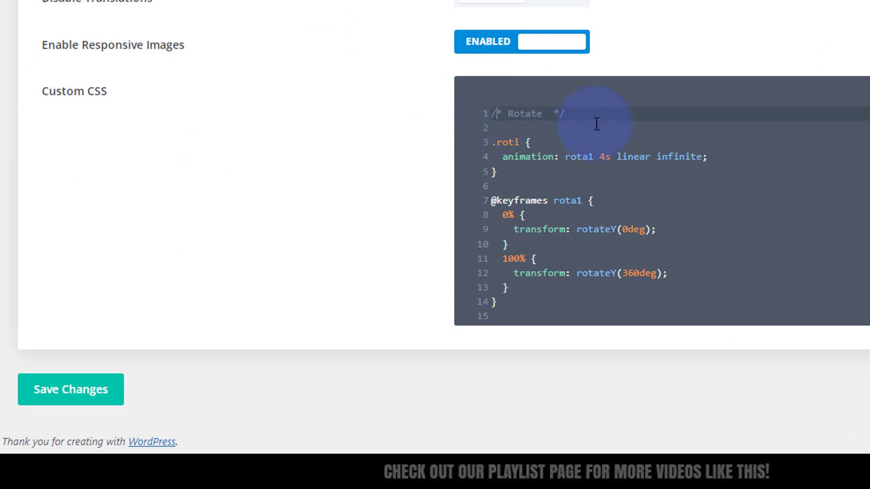
scroll(596, 125, down, 2)
scroll(596, 124, down, 2)
scroll(597, 125, up, 2)
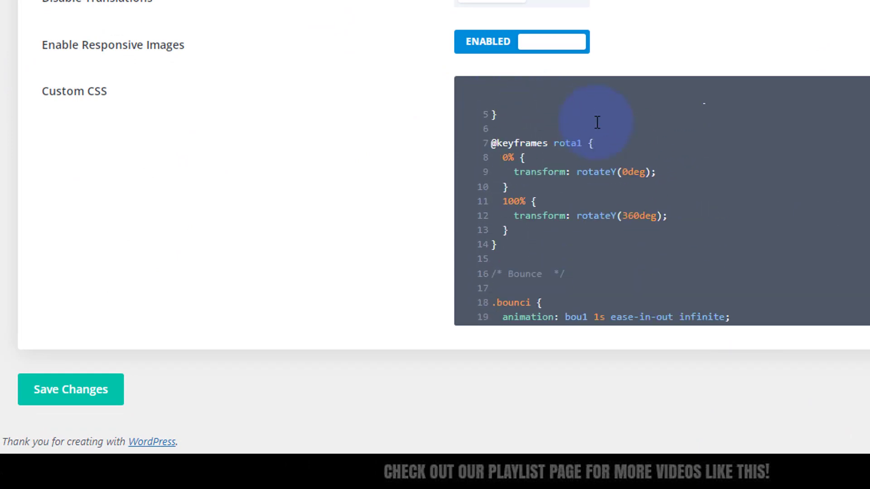
scroll(596, 122, up, 2)
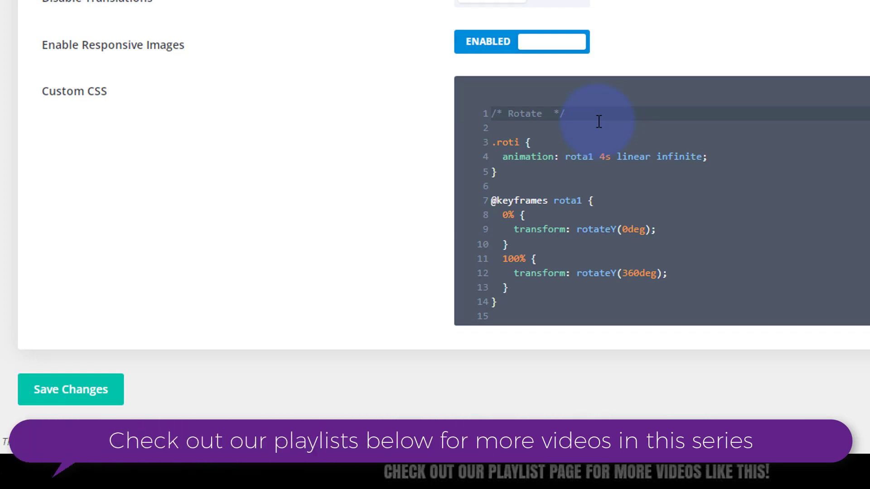
click(80, 397)
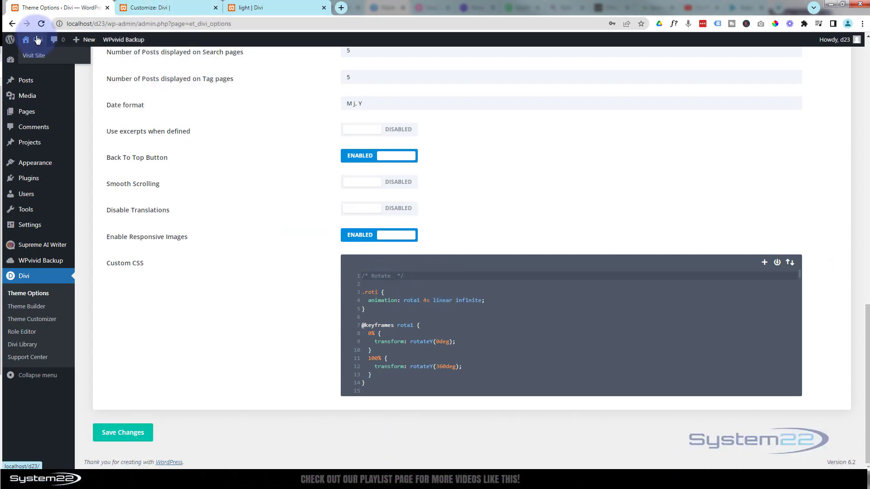
mouse_move(113, 249)
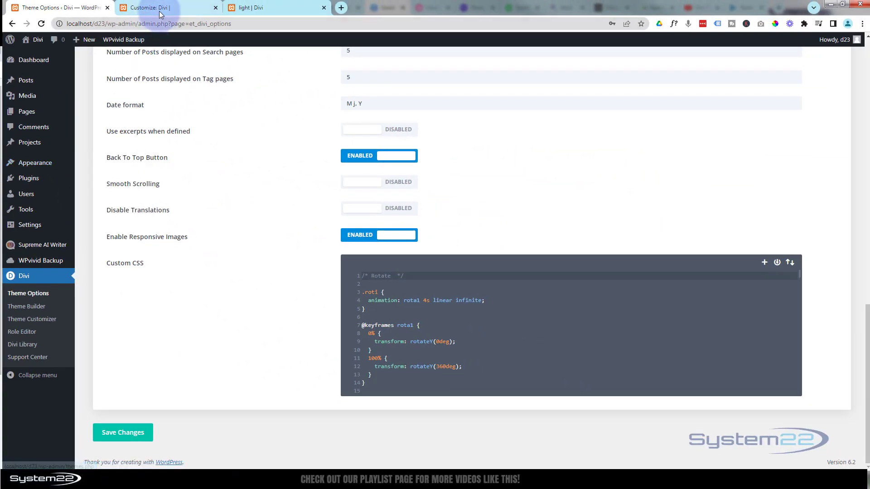
Reopen the Customizer's Additional CSS and select the .roti class name on line 3.
click(159, 11)
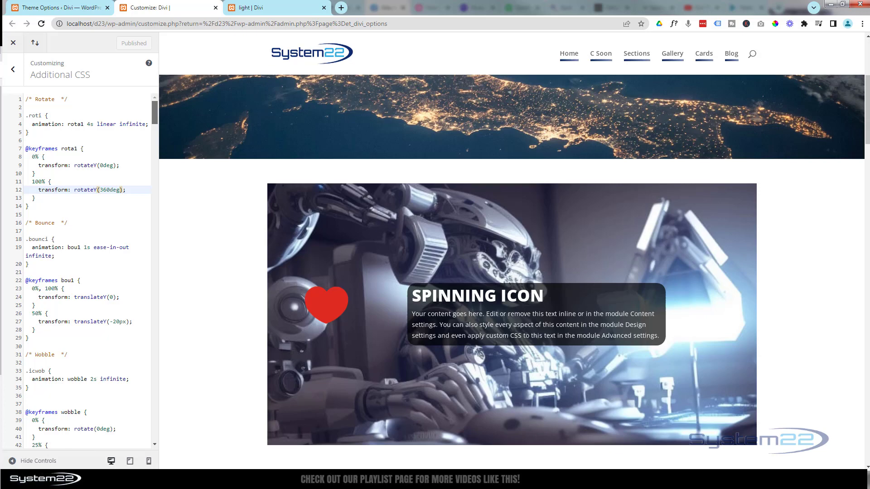
click(14, 72)
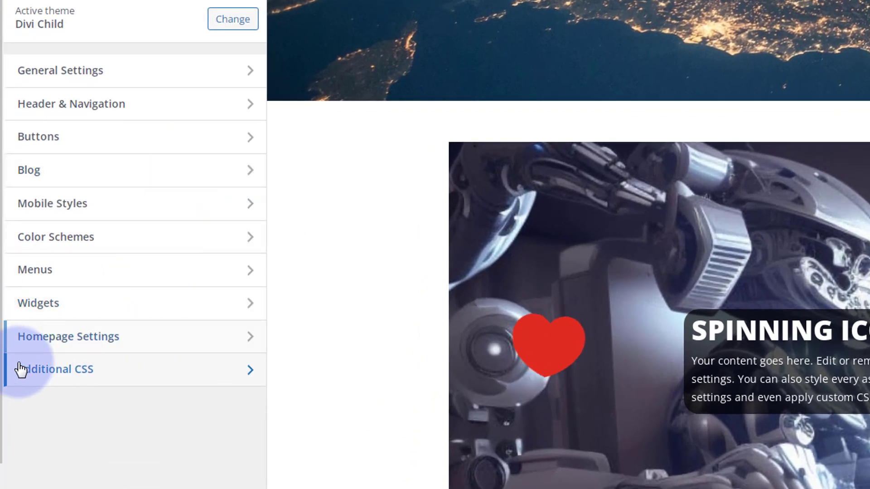
click(123, 380)
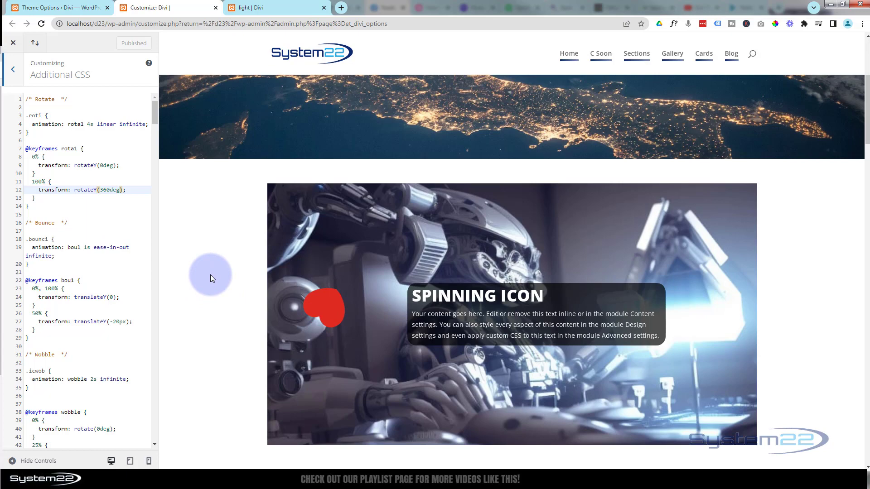
scroll(209, 275, down, 2)
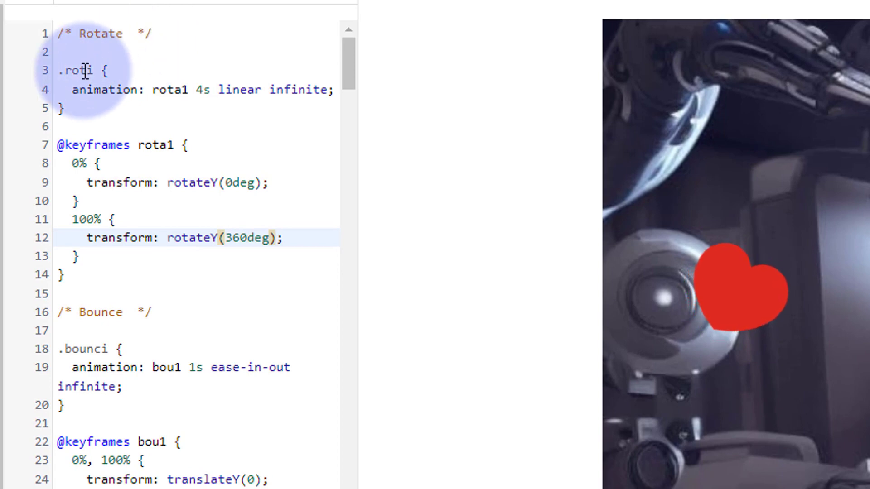
drag(59, 70, 97, 70)
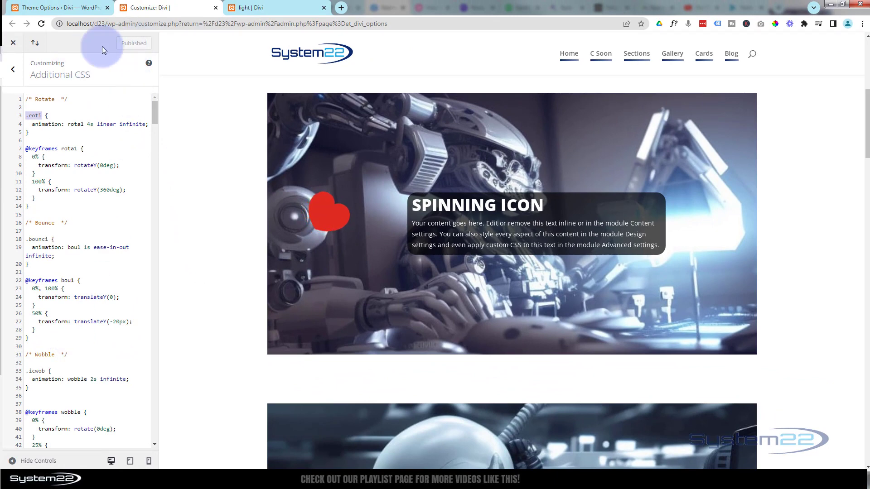
Return to the 'light' page in Divi to edit it.
click(286, 8)
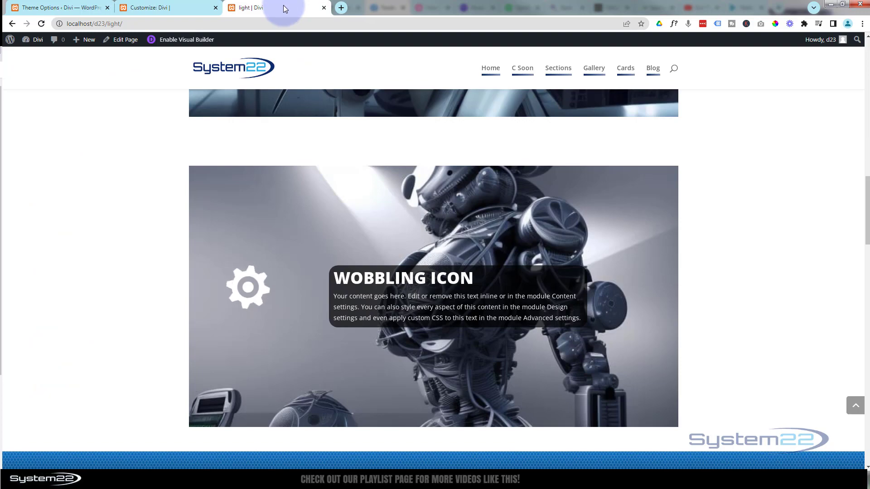
scroll(211, 242, up, 5)
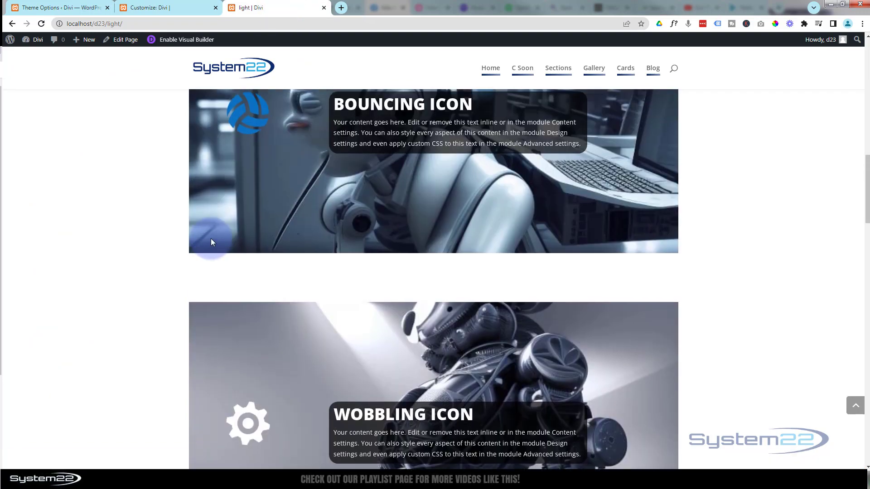
scroll(211, 238, up, 5)
scroll(211, 237, up, 5)
scroll(211, 237, up, 3)
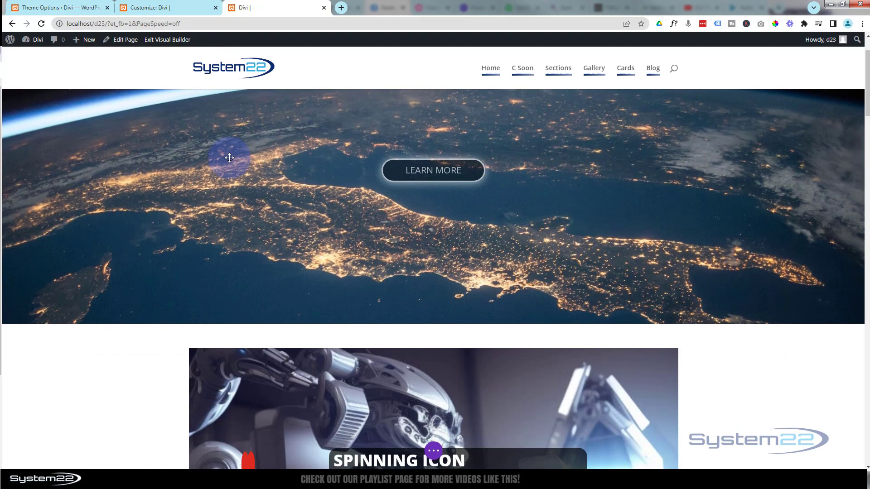
scroll(230, 157, down, 3)
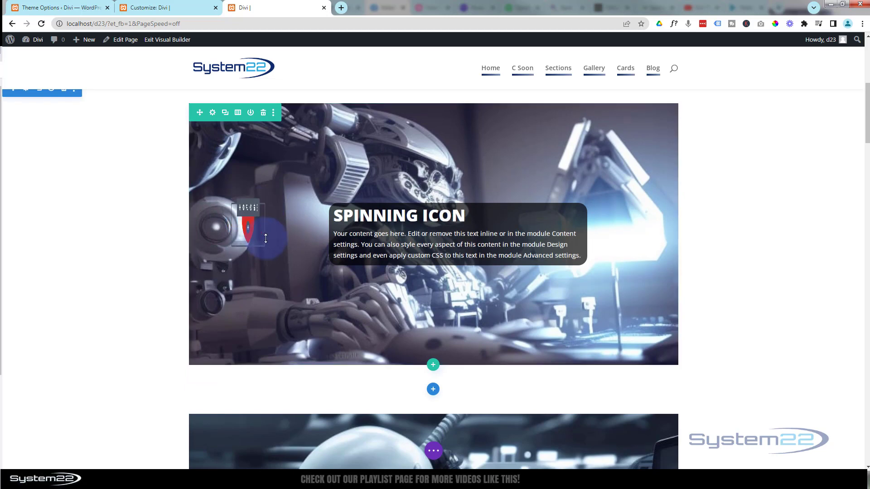
mouse_move(248, 461)
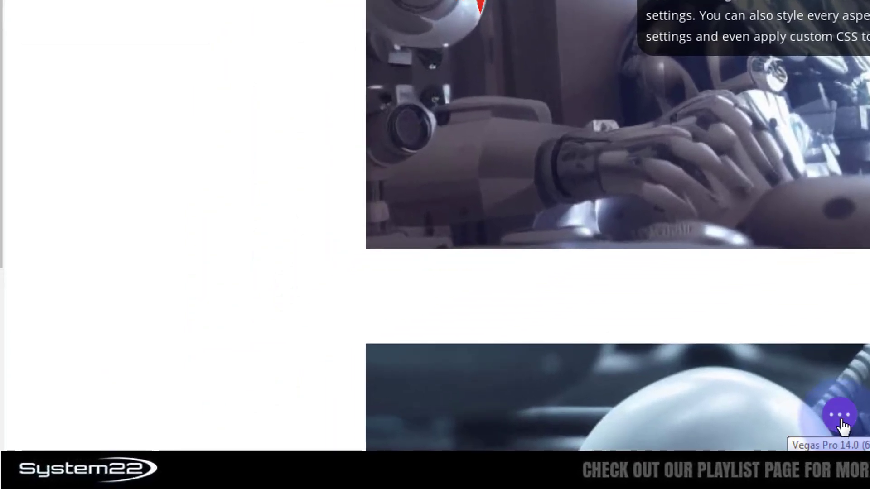
Delete the heart Icon module from the Spinning Icon row in Wireframe View, then resume Desktop View.
click(840, 416)
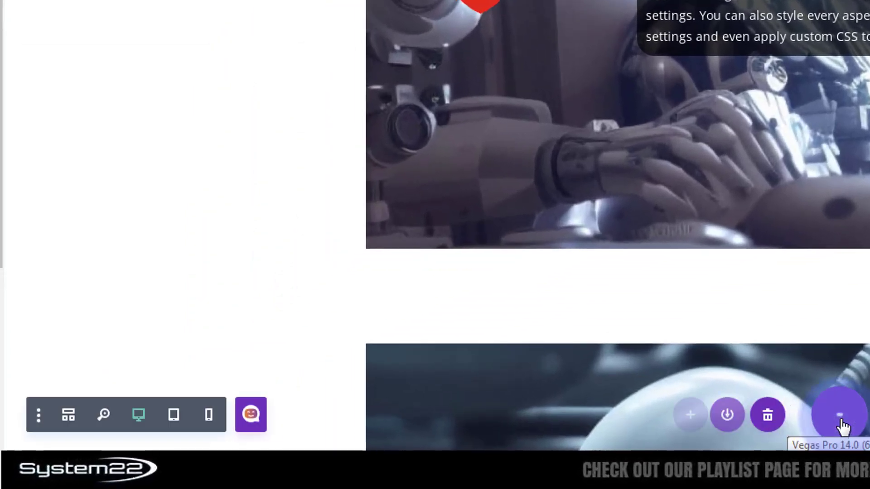
click(73, 415)
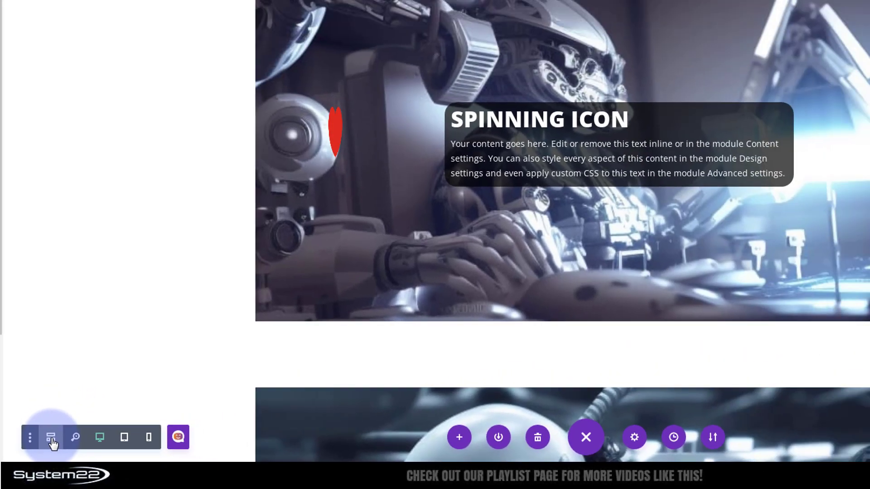
mouse_move(232, 358)
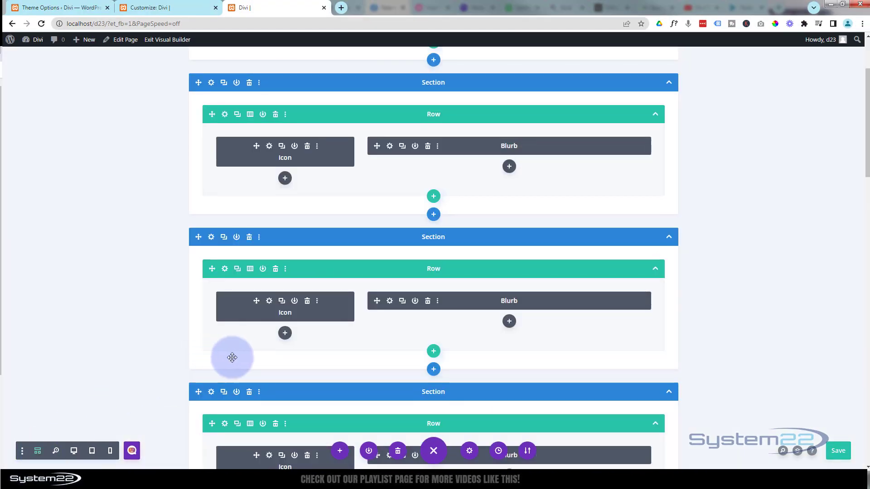
scroll(237, 357, up, 3)
scroll(237, 358, up, 1)
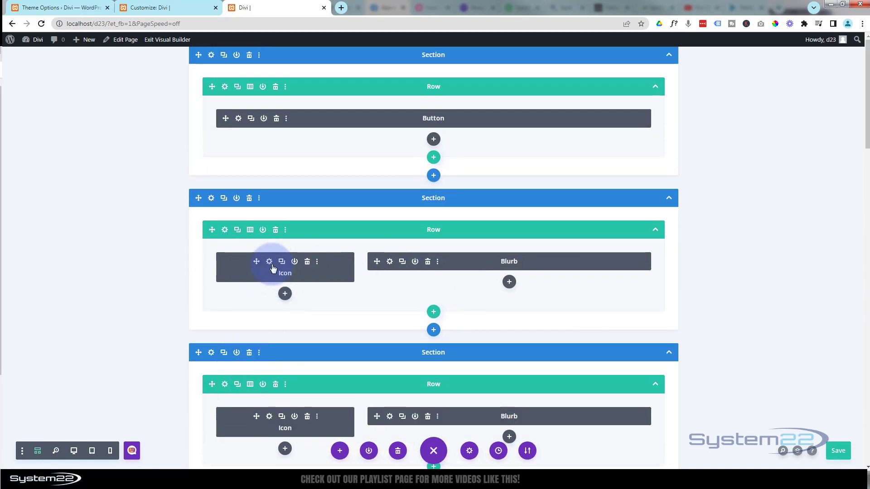
click(307, 261)
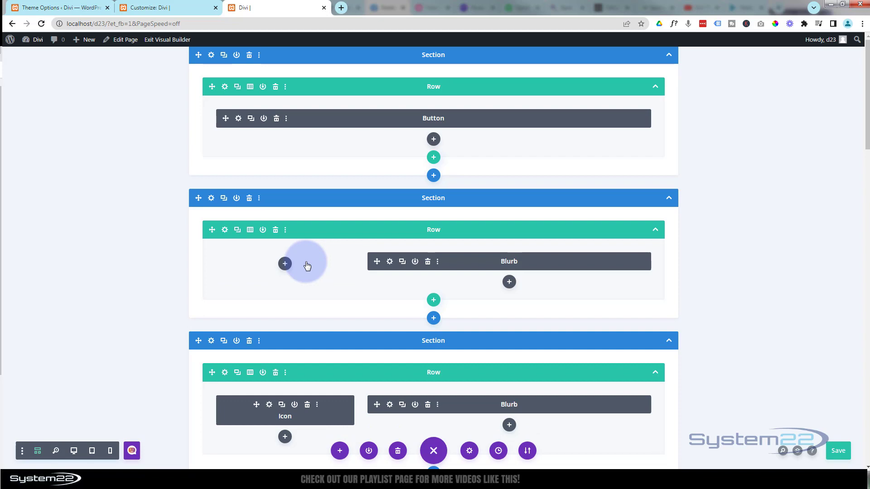
click(75, 454)
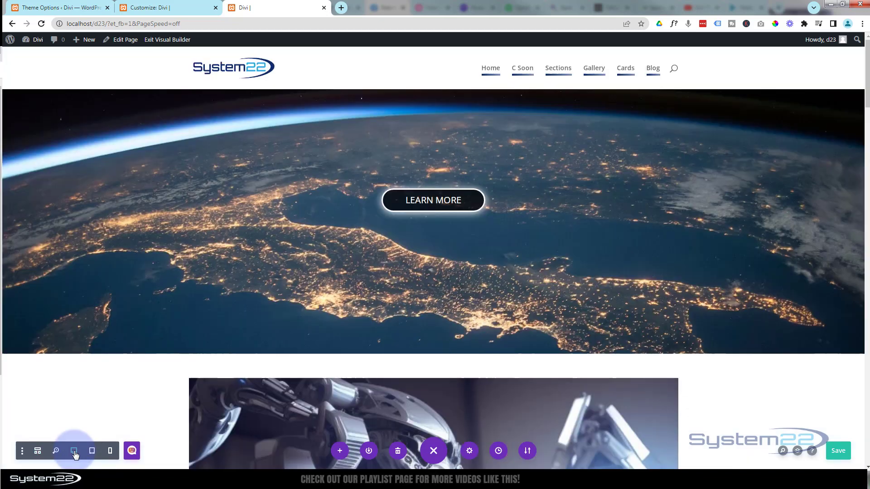
scroll(150, 294, down, 3)
scroll(150, 293, down, 4)
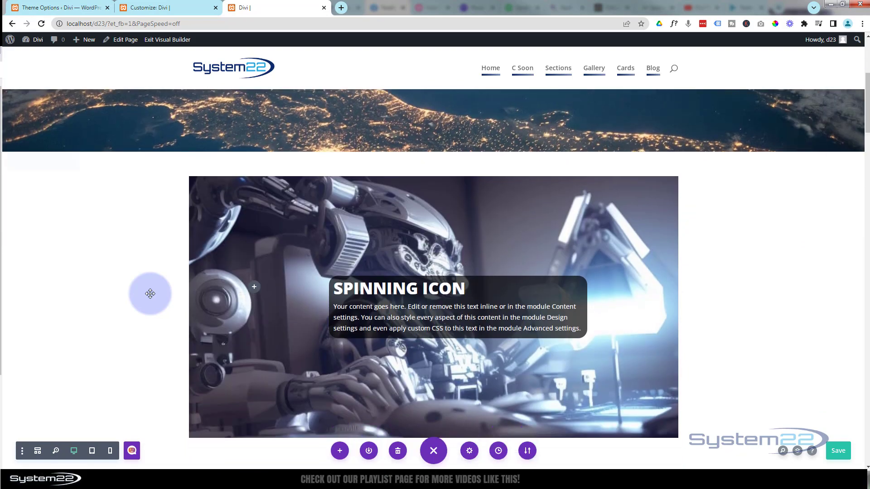
mouse_move(433, 279)
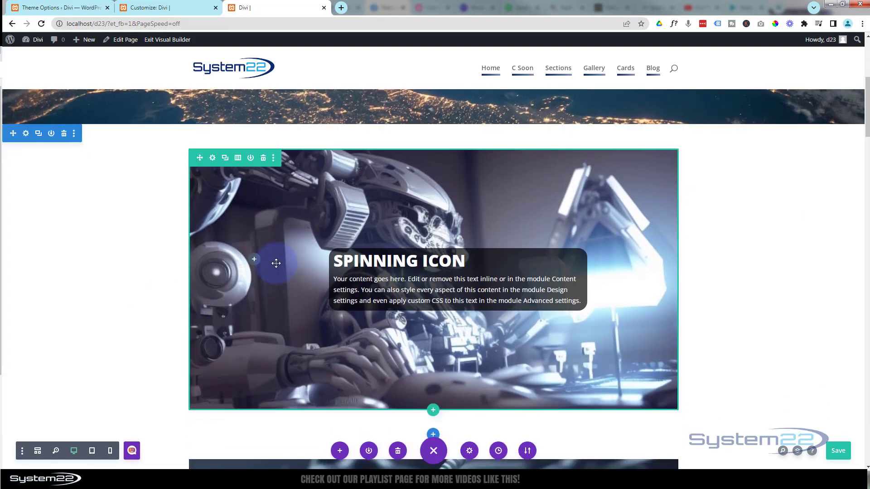
Add an Icon module showing the broken-heart icon, coloured red, to the Spinning Icon row.
click(254, 261)
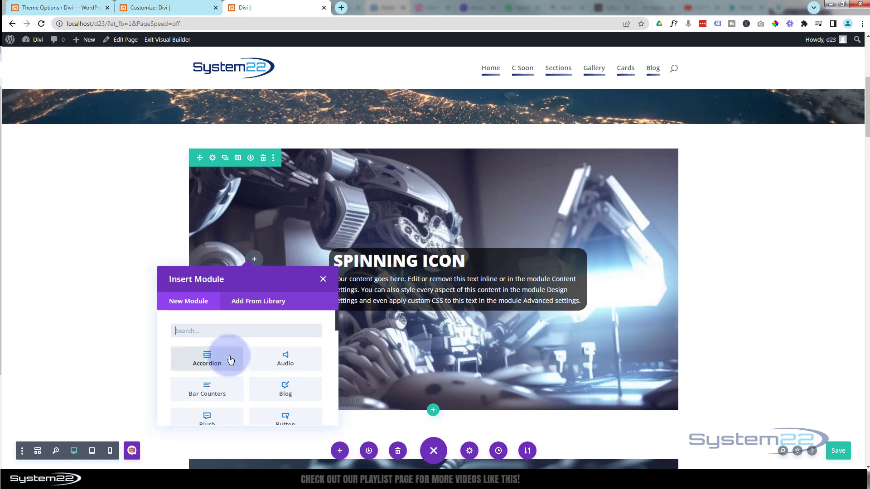
scroll(274, 374, down, 3)
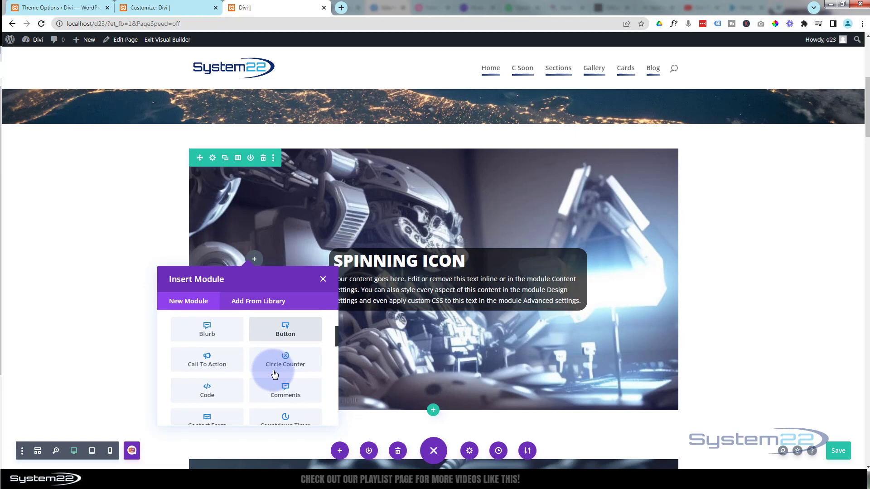
scroll(274, 375, down, 2)
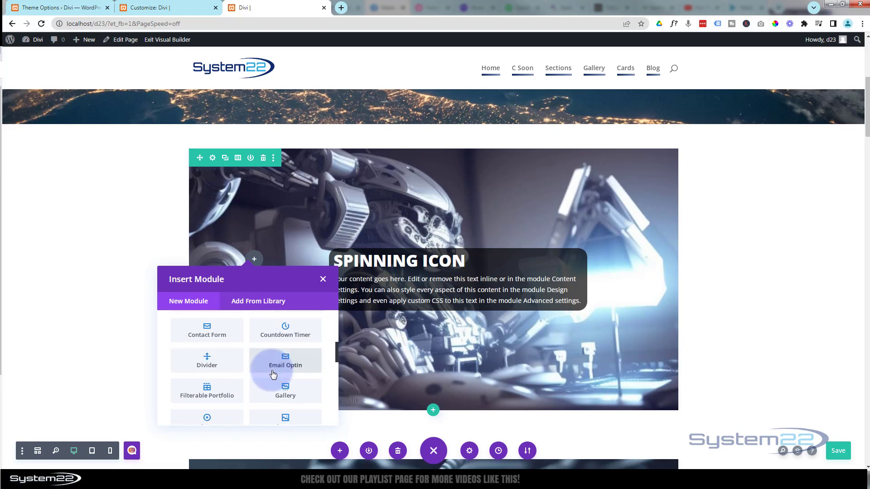
scroll(273, 374, down, 3)
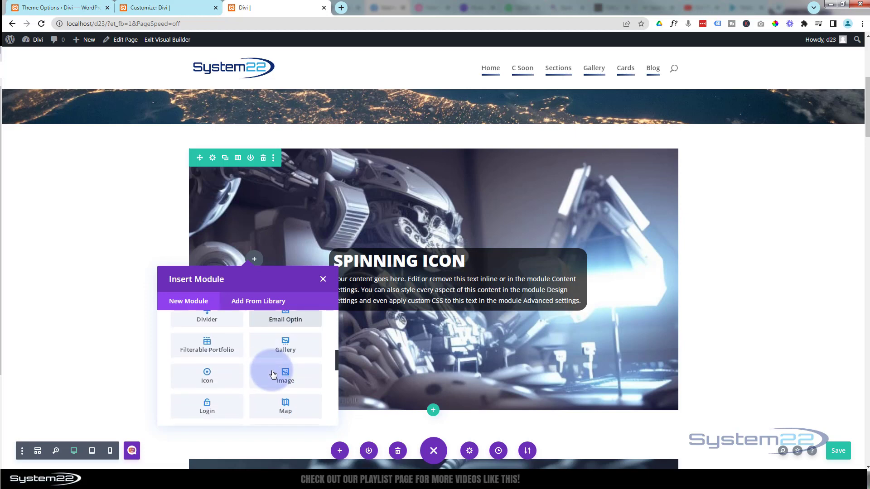
scroll(238, 354, down, 2)
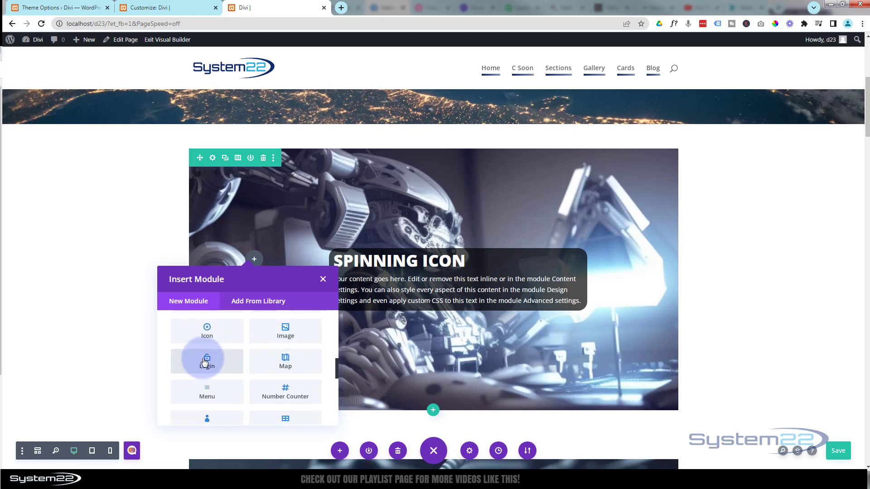
click(205, 335)
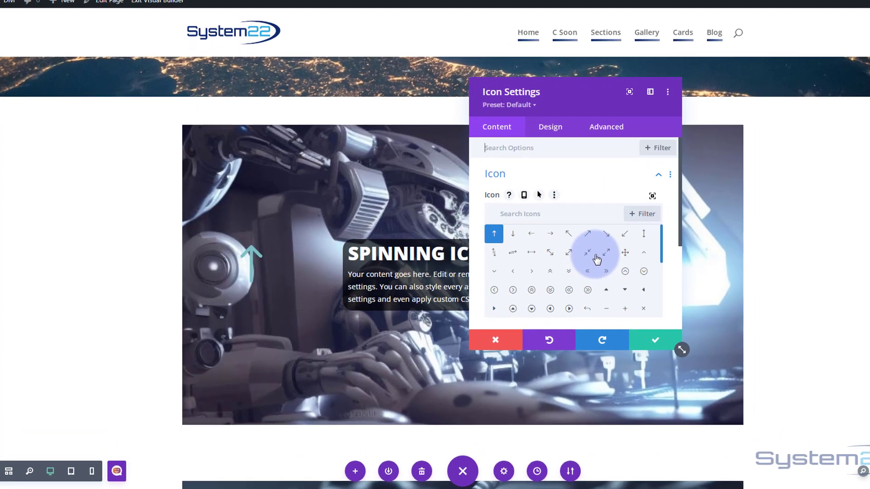
scroll(555, 260, down, 2)
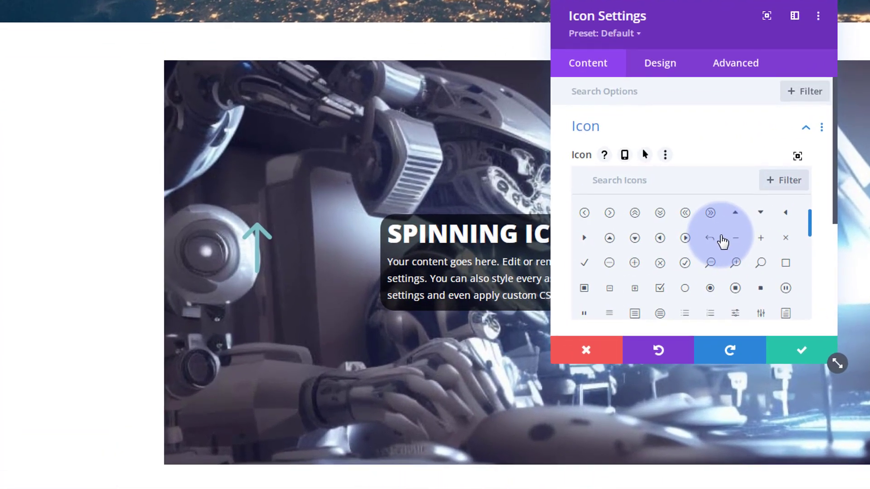
click(657, 180)
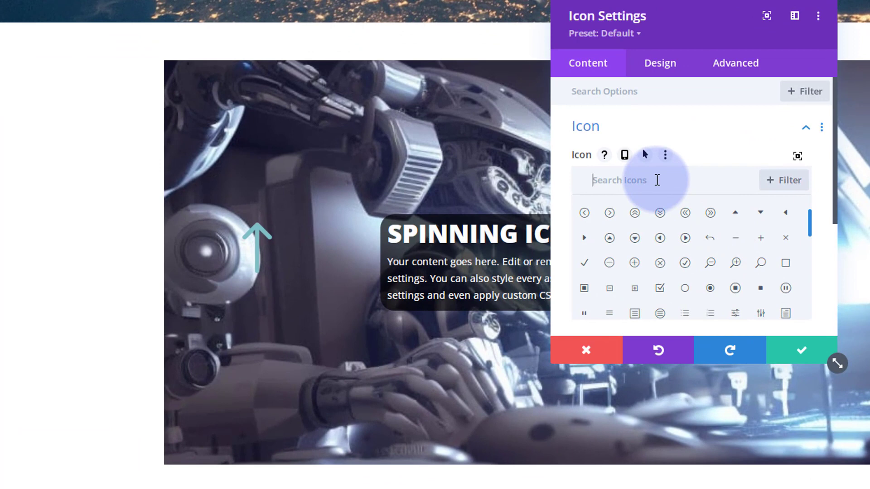
text(heart)
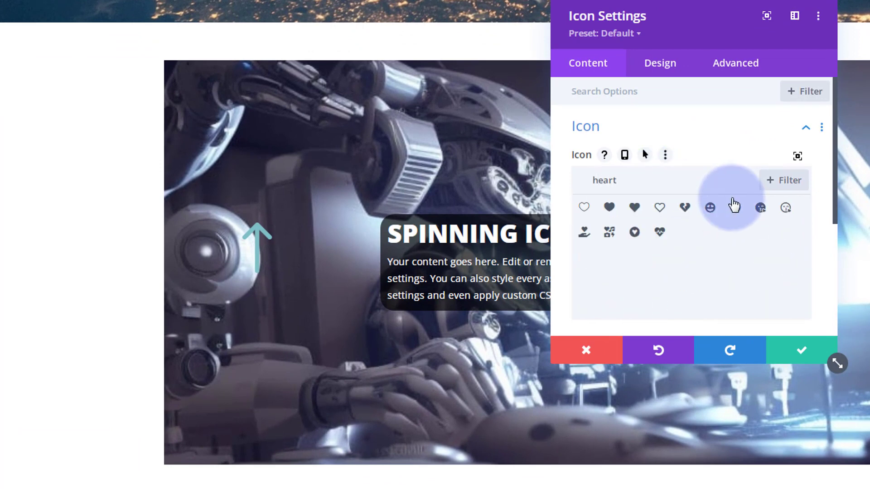
click(684, 207)
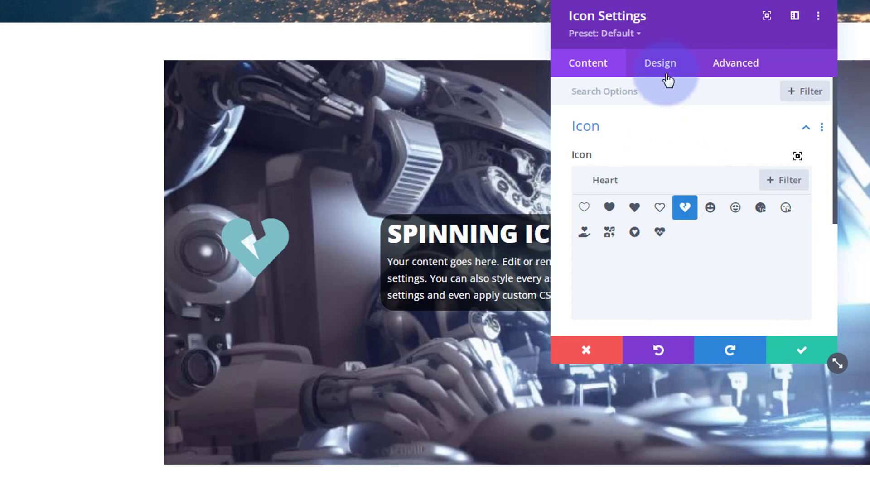
click(660, 62)
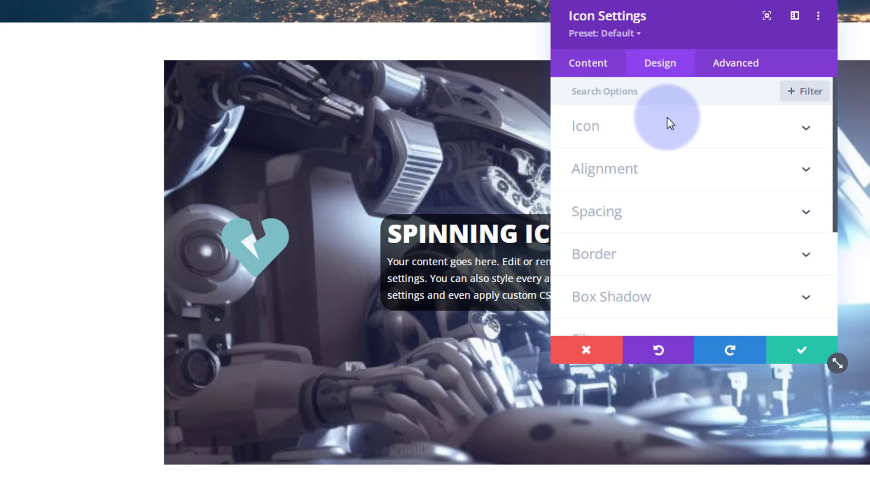
click(665, 130)
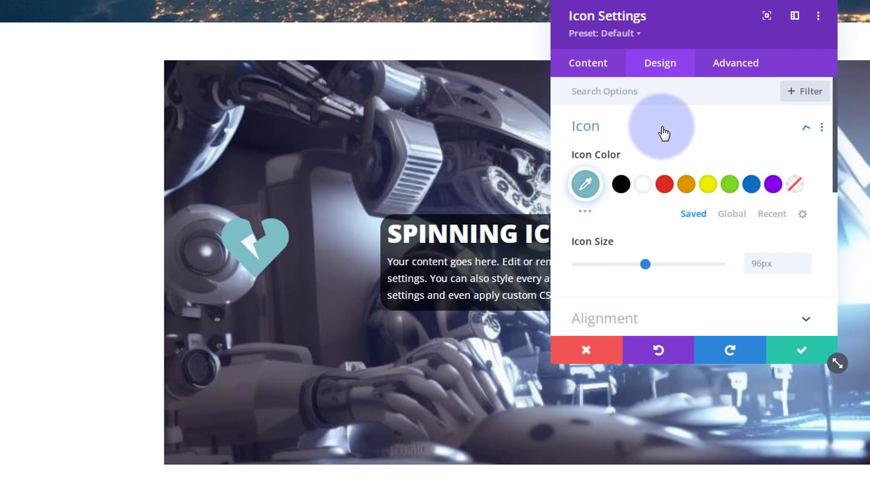
click(666, 184)
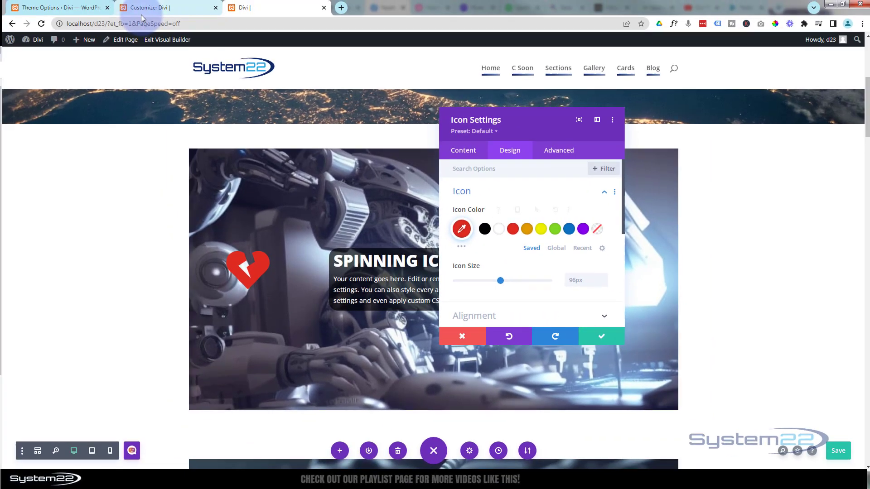
Select the '.roti' class name on line 3 of the Rotate rule in Additional CSS.
click(147, 8)
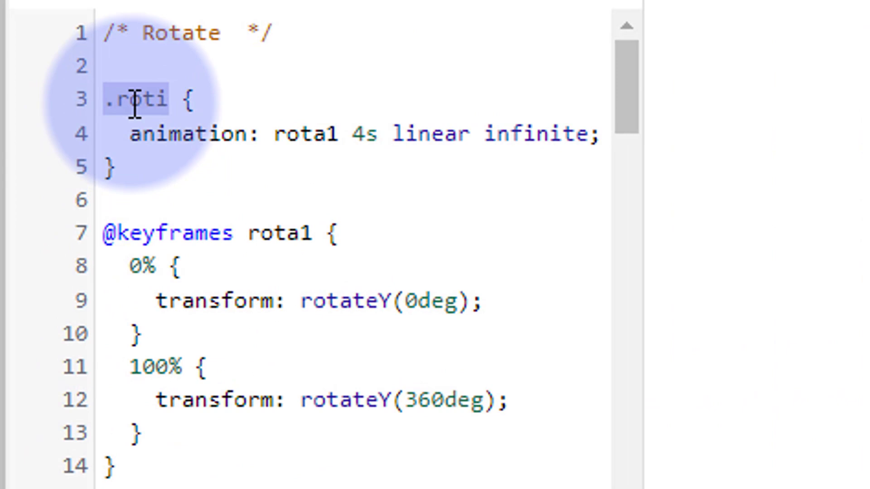
click(116, 99)
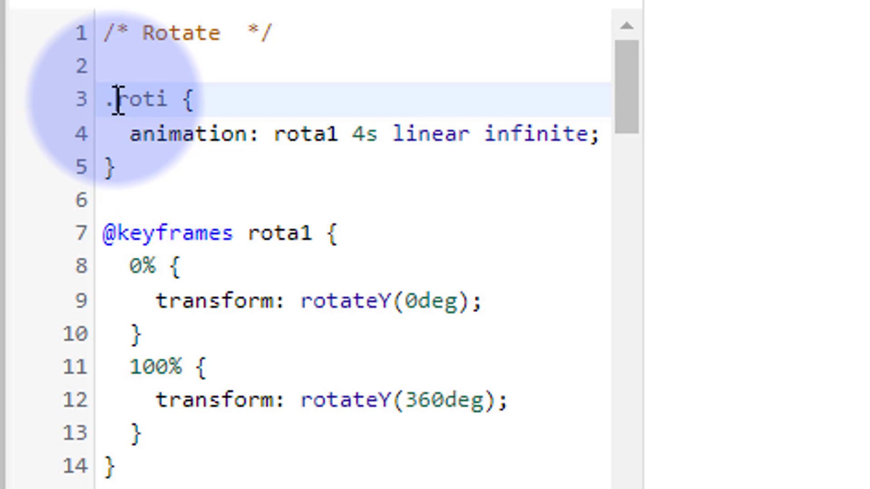
drag(116, 100, 172, 99)
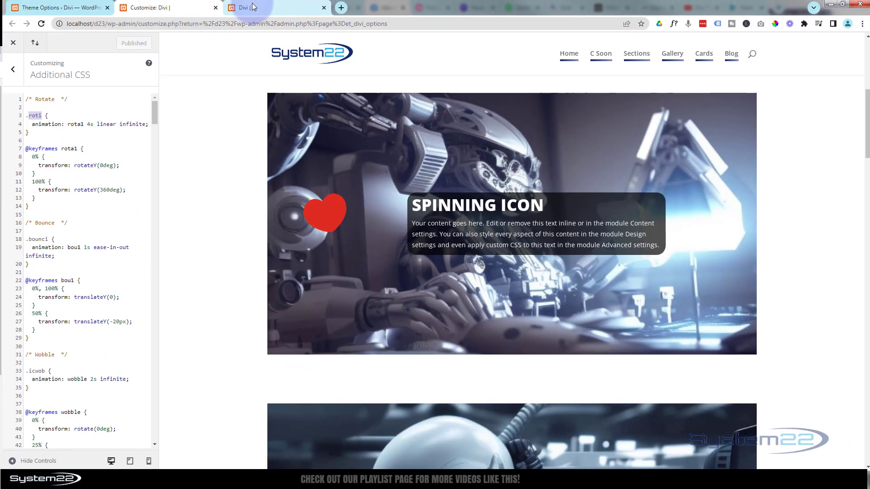
Set the broken-heart icon's CSS Class to 'roti' and save the module settings.
click(253, 8)
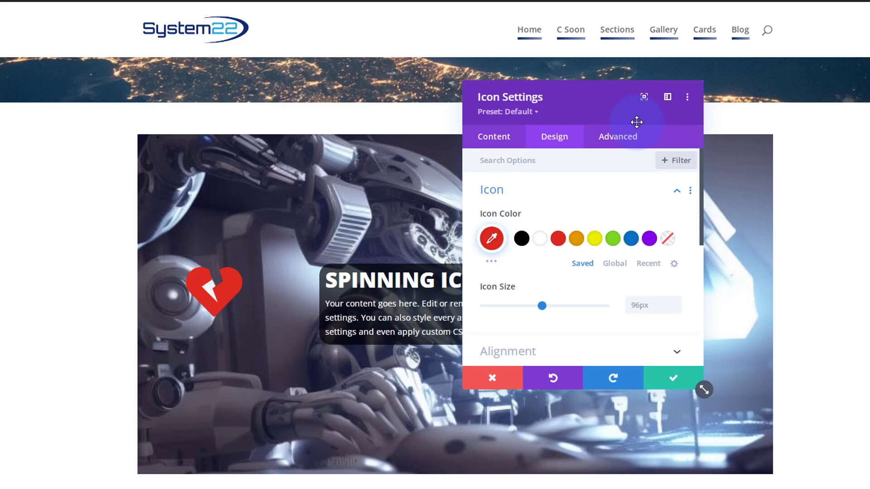
click(617, 136)
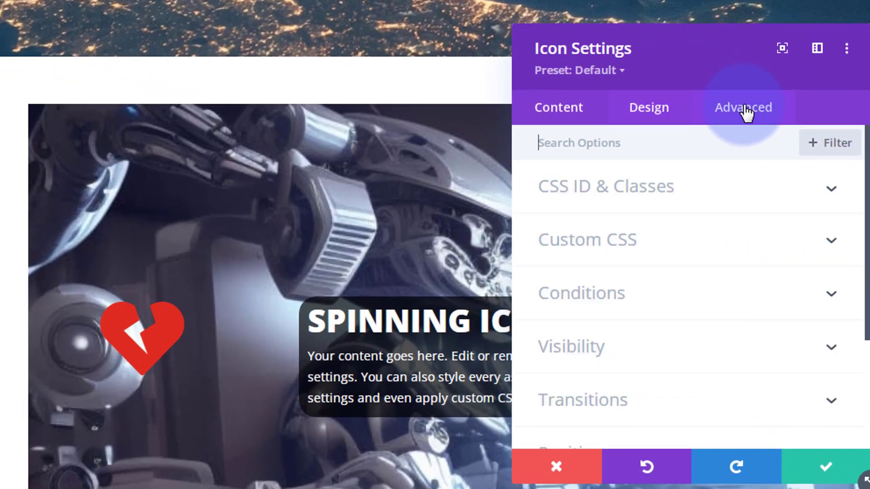
click(738, 190)
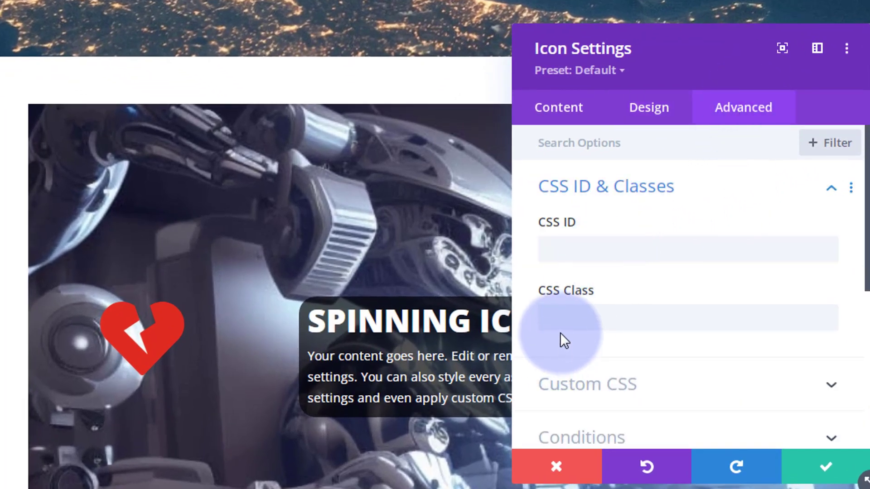
click(558, 318)
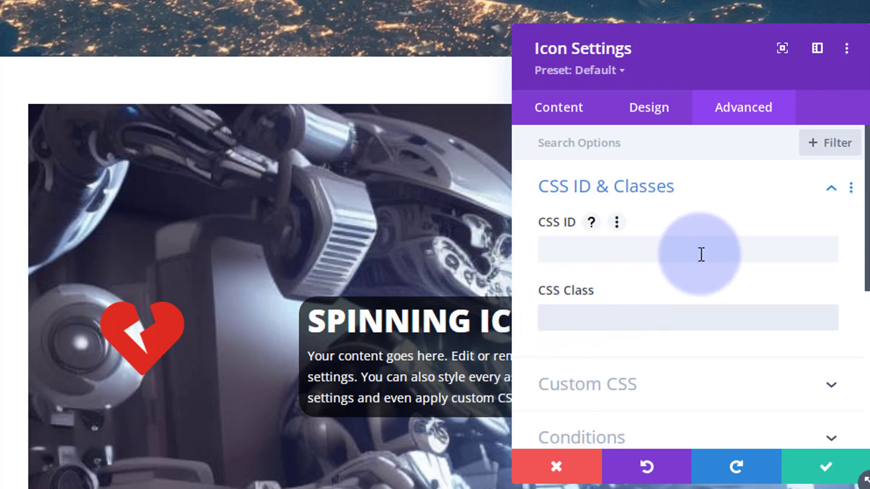
text(roti)
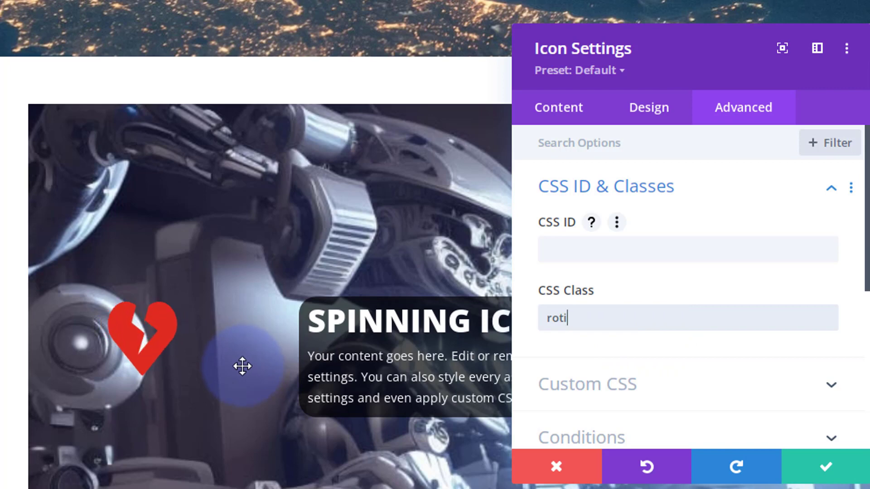
click(826, 467)
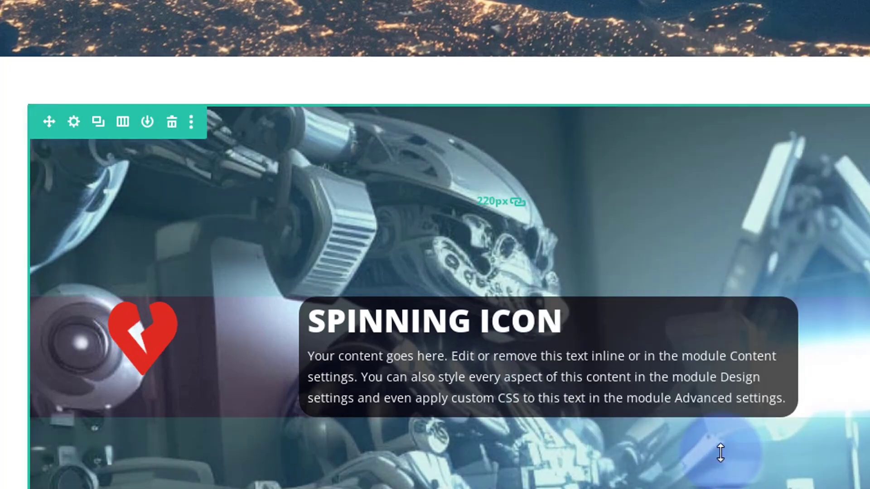
Delete 'roti' from the Spinning Icon blurb's CSS Class field and confirm the blurb settings.
mouse_move(548, 357)
click(616, 375)
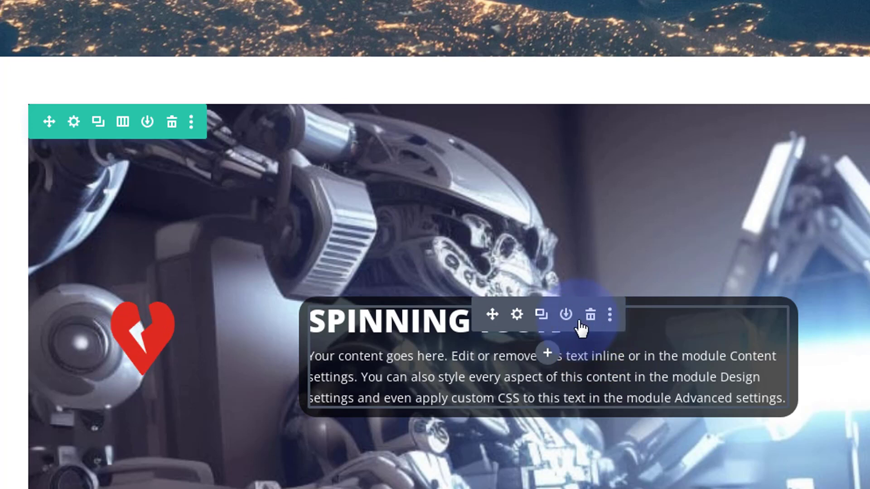
click(517, 315)
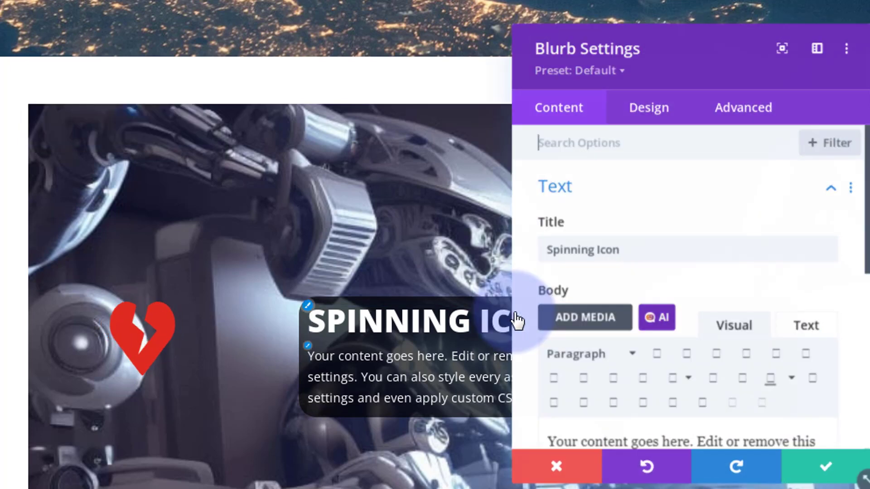
click(741, 108)
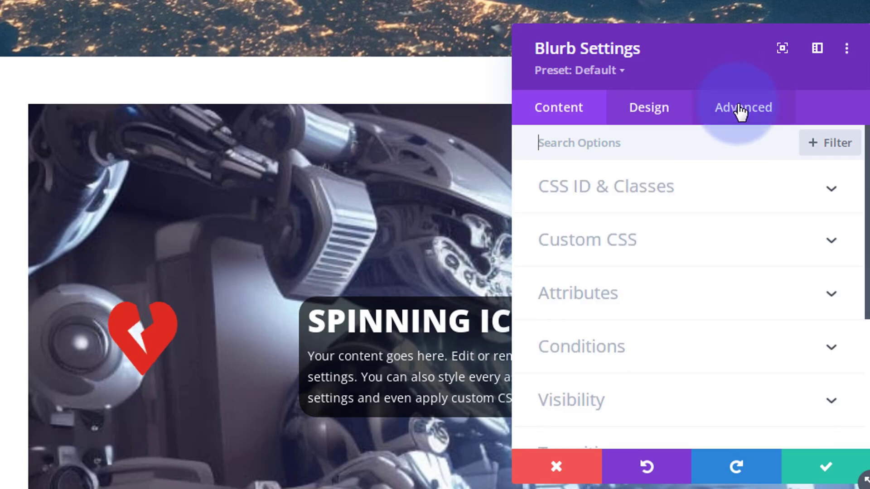
click(753, 189)
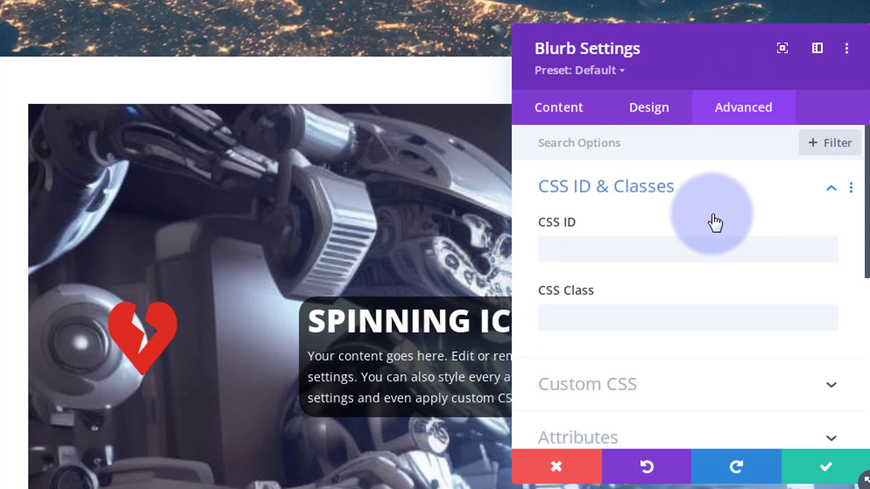
click(580, 314)
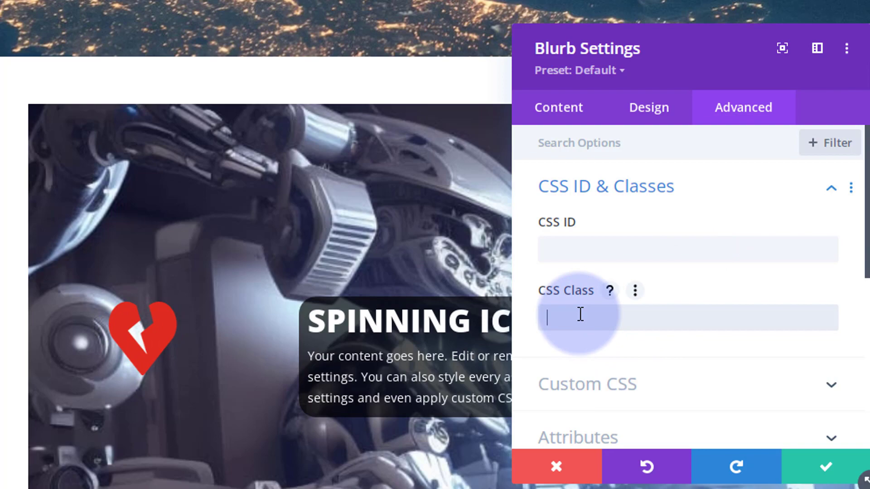
text(roti)
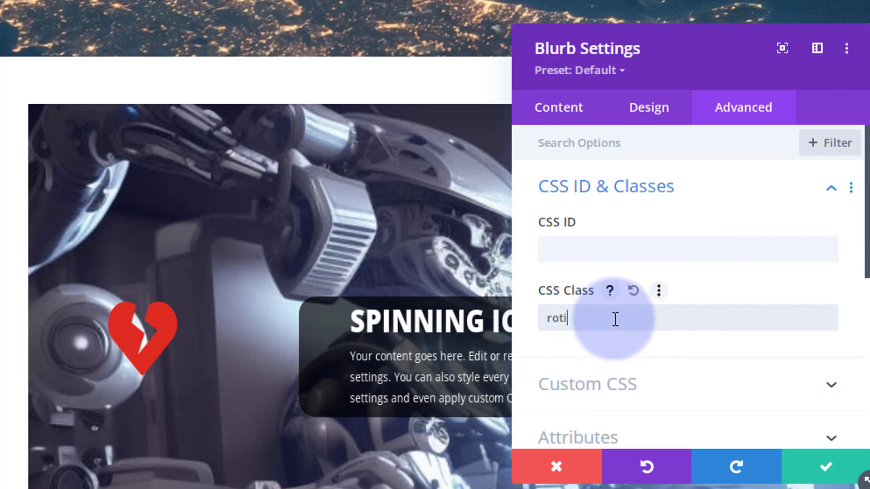
drag(713, 47, 863, 47)
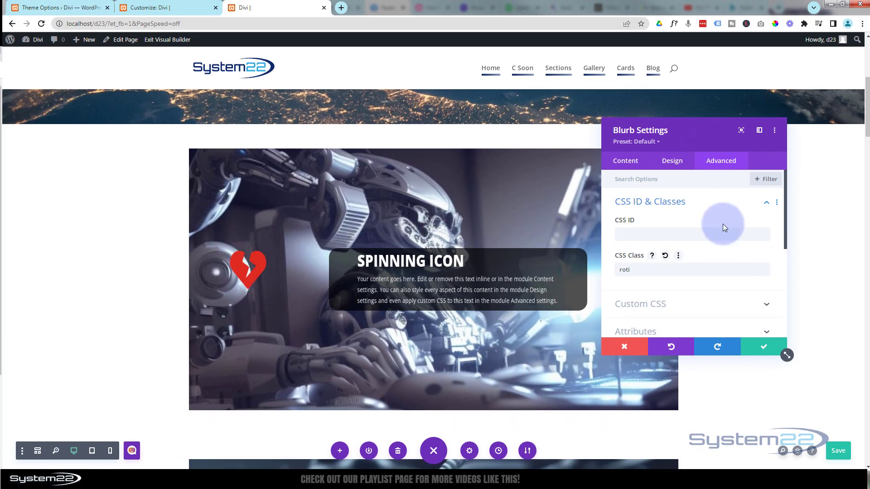
double_click(624, 269)
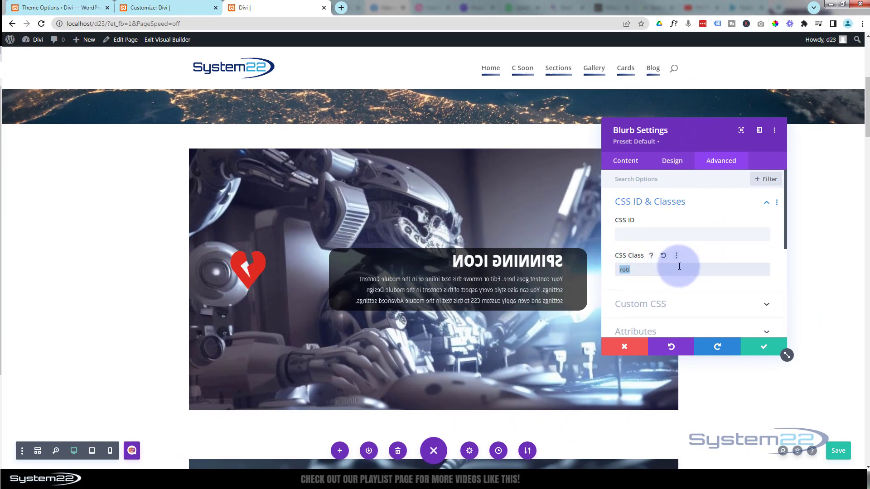
key(BackSpace)
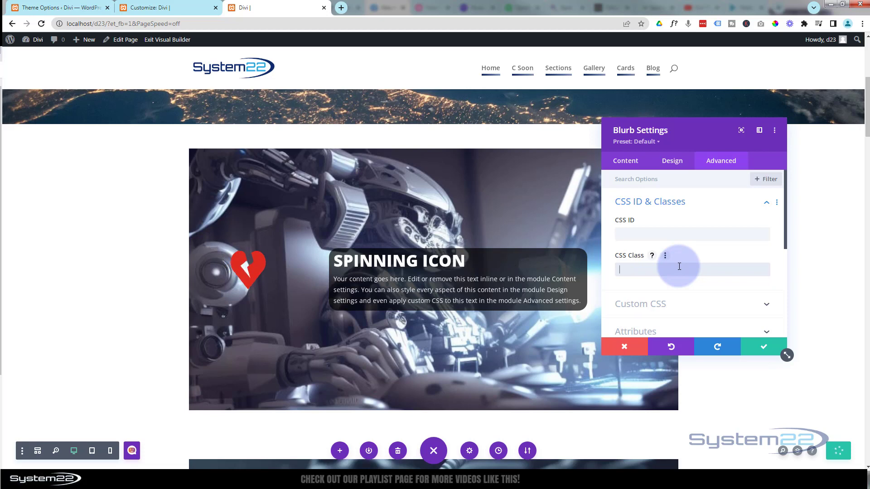
click(761, 347)
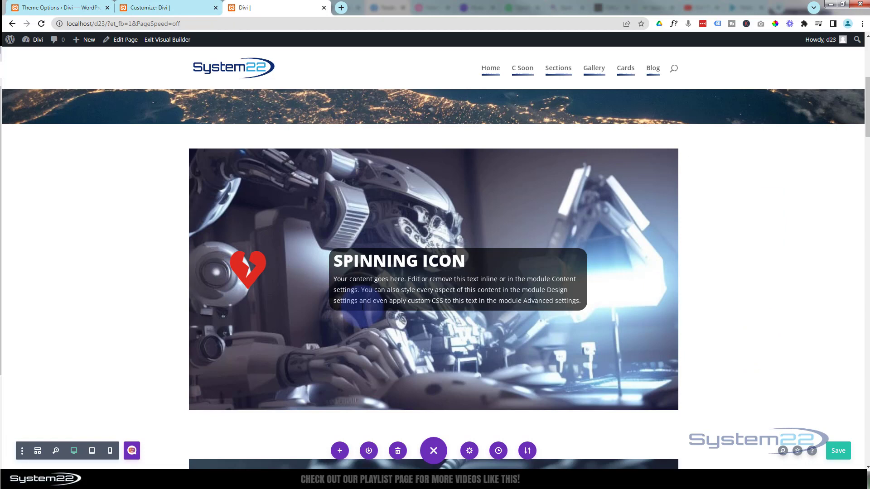
Save the page, then change rotateY to plain rotate in rota1 keyframe lines 9 and 12.
click(838, 451)
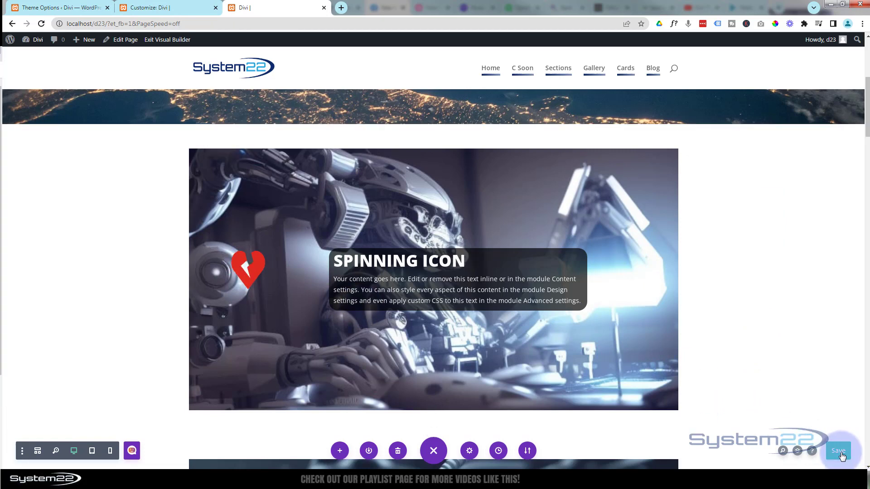
click(150, 7)
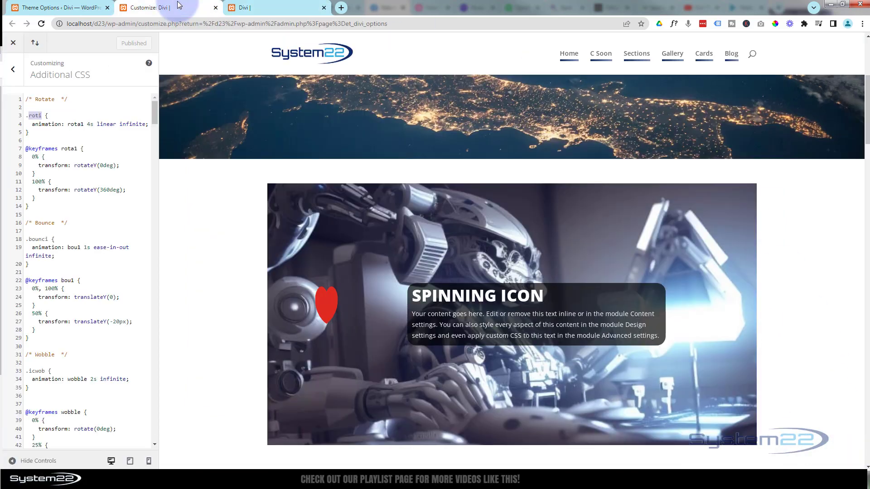
click(298, 57)
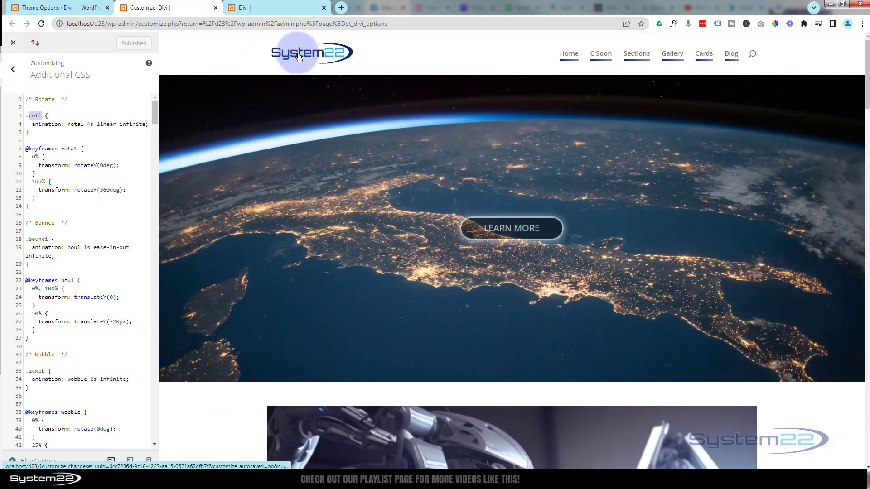
scroll(292, 147, down, 3)
scroll(292, 146, down, 2)
scroll(291, 146, down, 1)
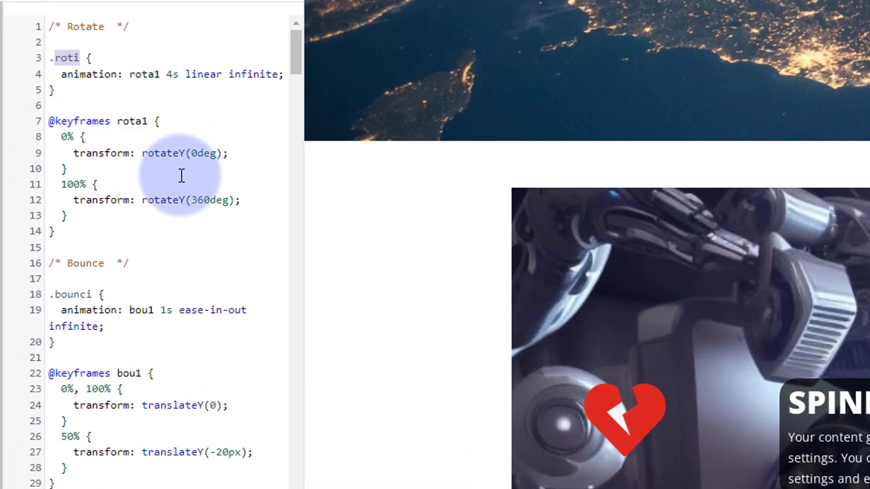
click(186, 154)
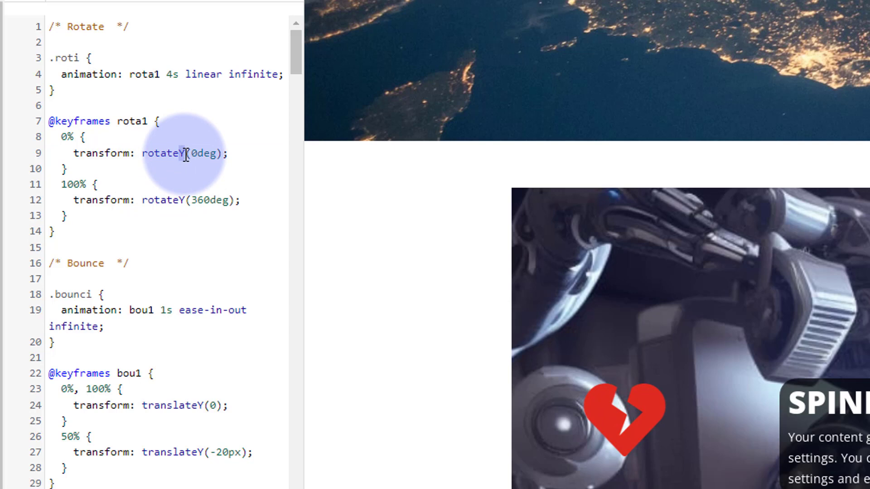
text(X)
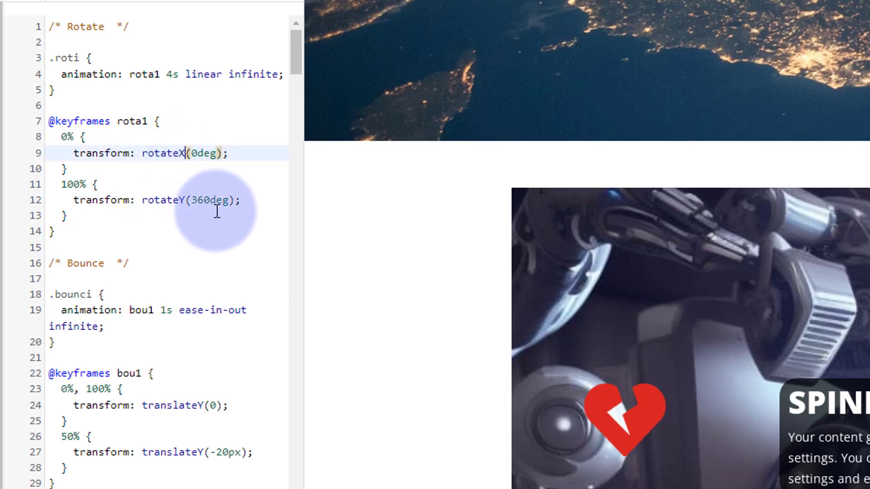
drag(189, 200, 182, 200)
text(X)
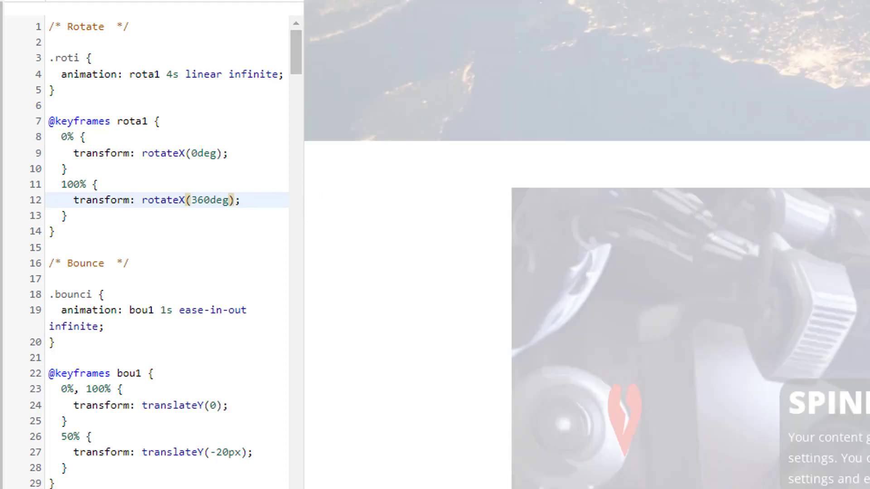
scroll(582, 114, down, 5)
scroll(581, 119, down, 3)
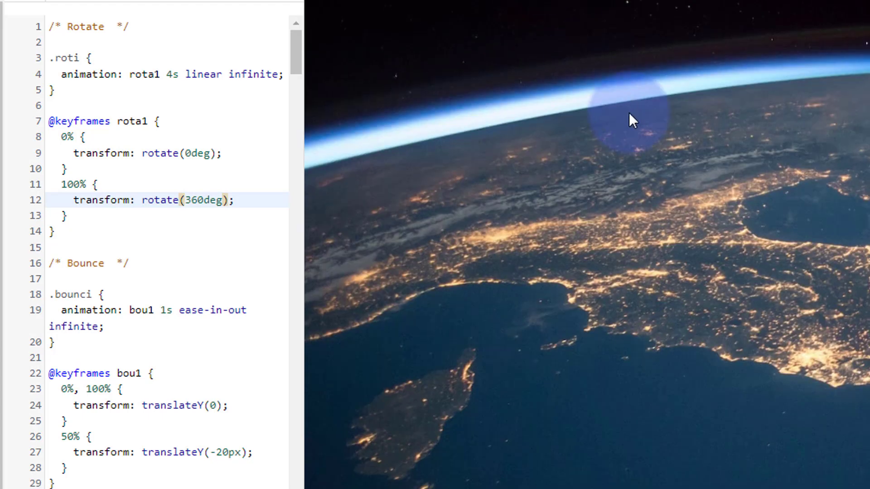
scroll(623, 112, down, 5)
scroll(623, 111, down, 2)
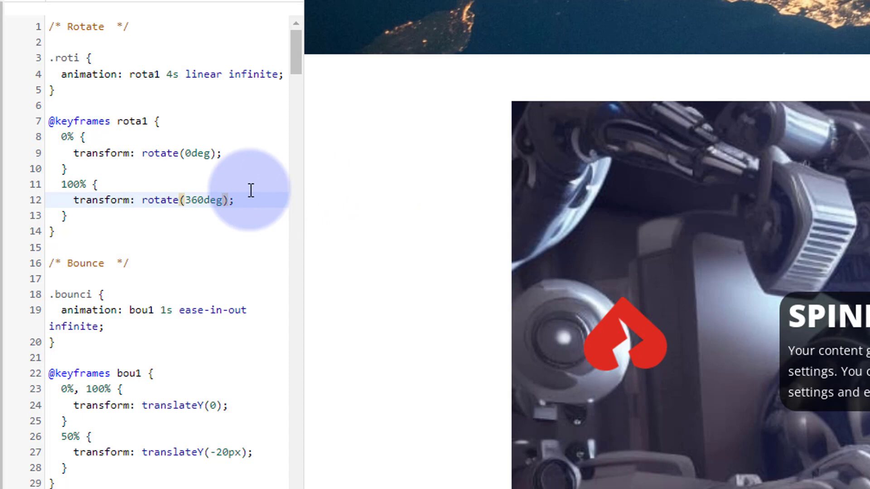
click(182, 153)
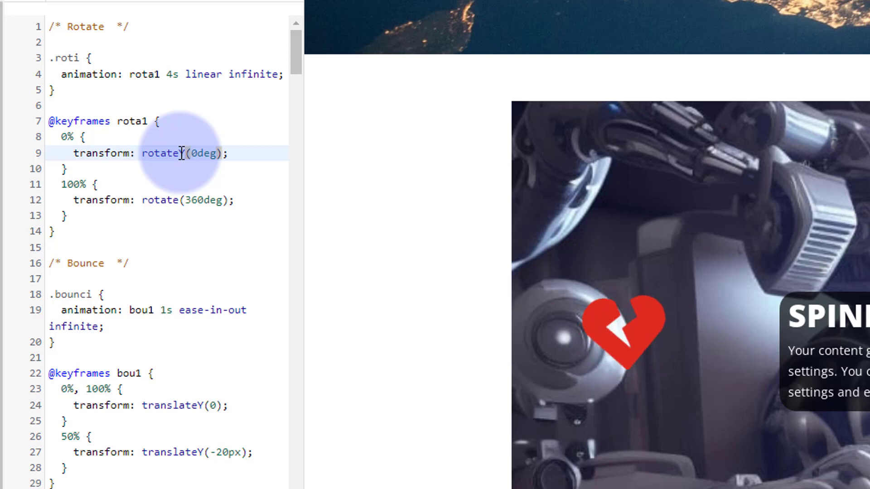
text(Y)
Restore rotateY in the rota1 keyframes and select the 4 in the 4s duration.
click(181, 201)
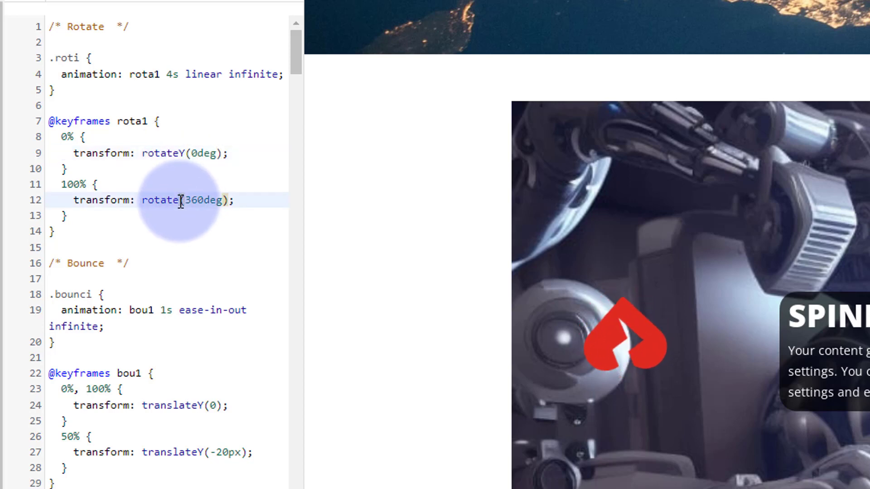
text(Y)
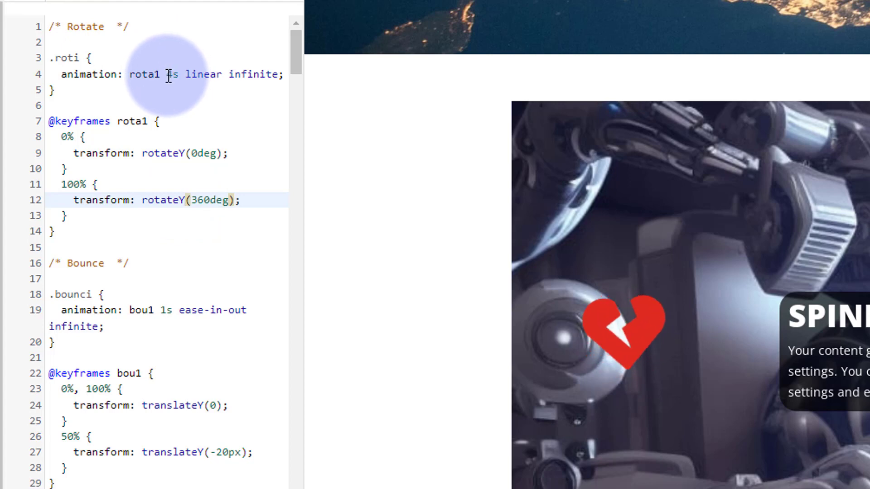
click(169, 76)
drag(167, 75, 174, 75)
text(4)
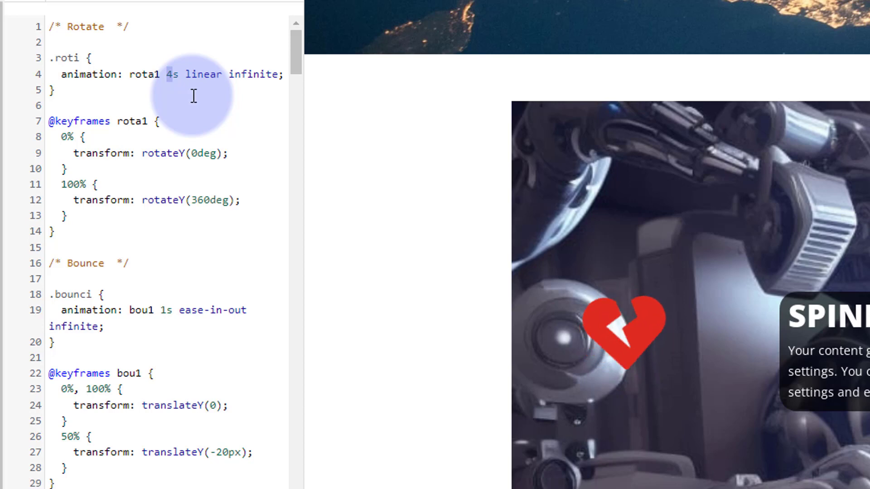
scroll(198, 240, down, 2)
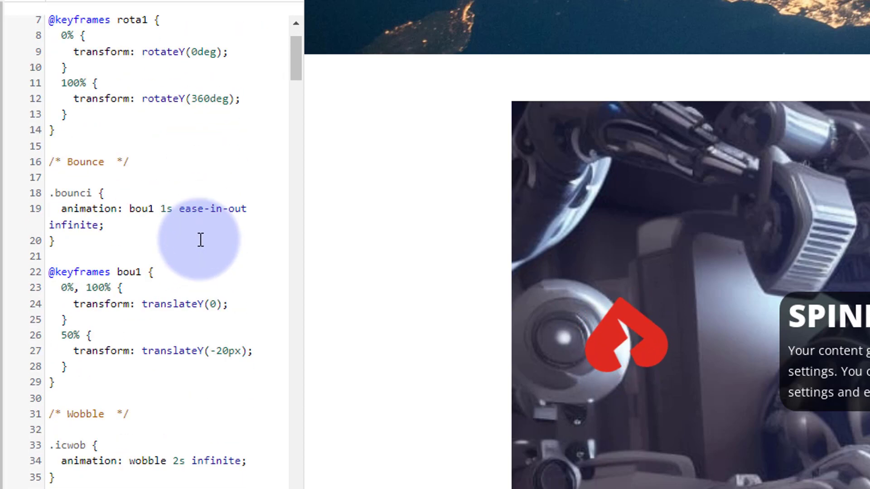
scroll(199, 240, down, 2)
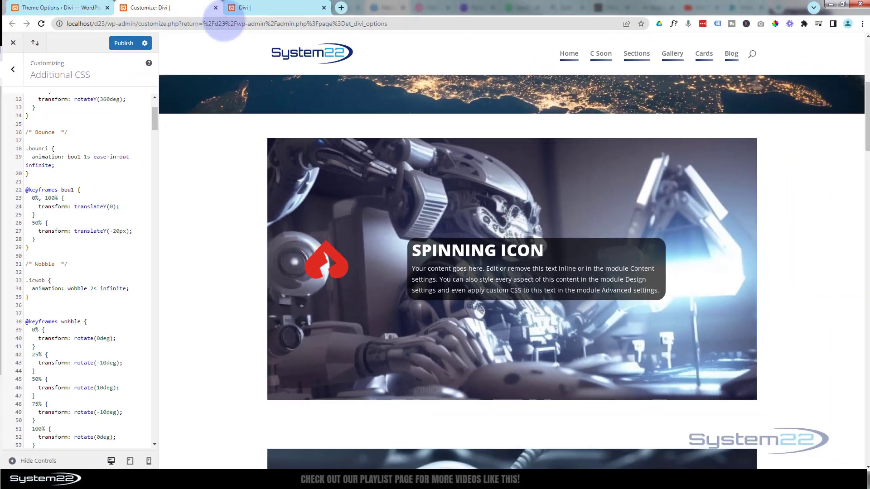
Publish the Additional CSS and delete the old bouncing icon module in Divi.
click(123, 43)
click(263, 8)
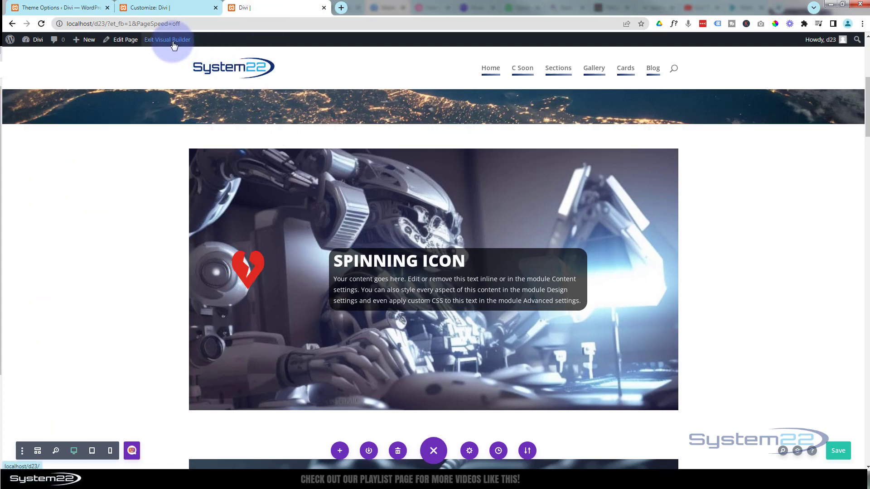
scroll(170, 88, down, 5)
scroll(173, 103, down, 5)
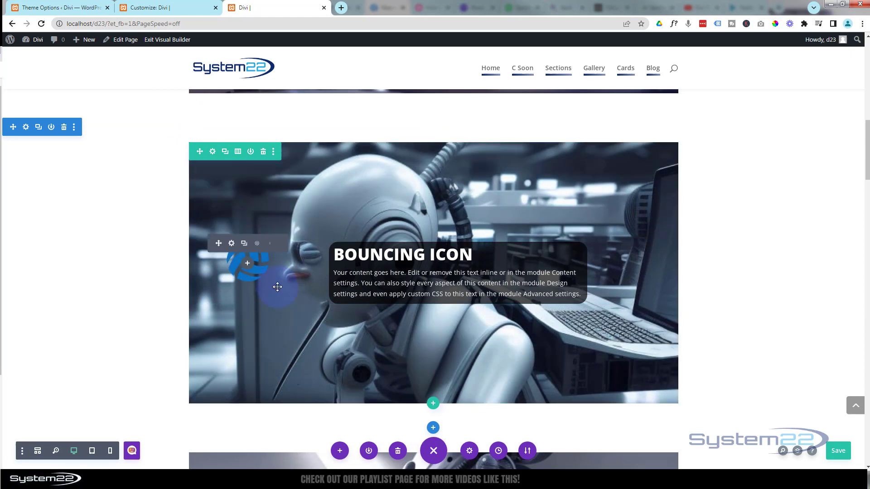
mouse_move(249, 263)
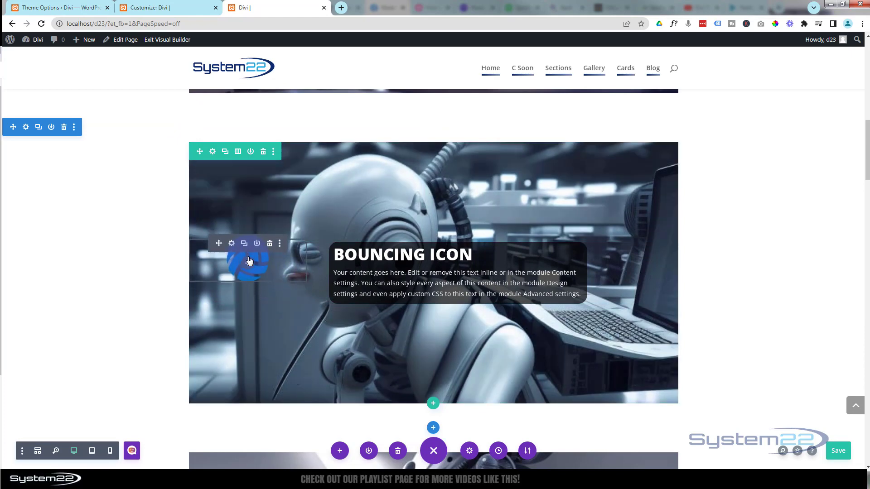
click(270, 246)
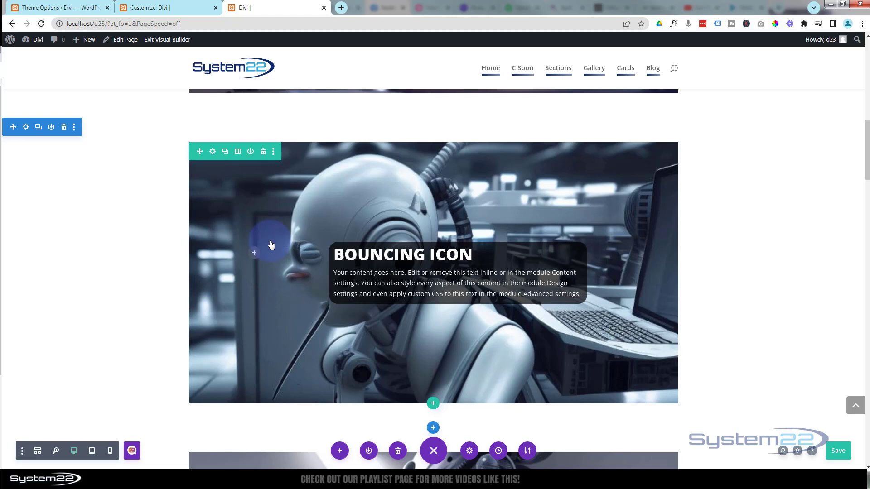
Add an Icon module with the volleyball icon and open its advanced settings.
click(254, 256)
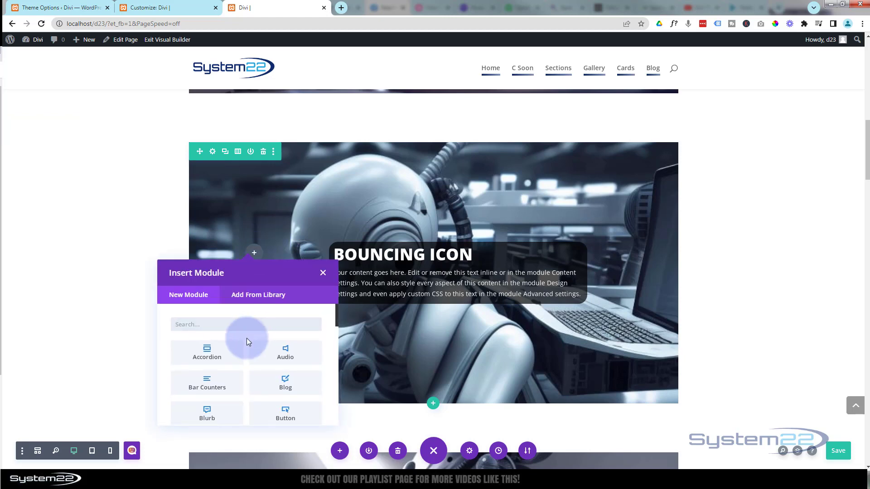
scroll(246, 335, down, 3)
scroll(245, 335, down, 2)
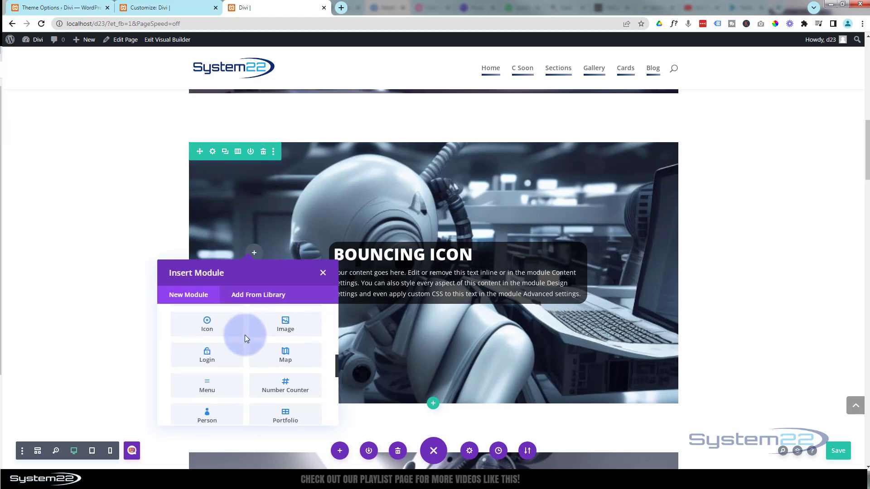
click(216, 321)
text(b)
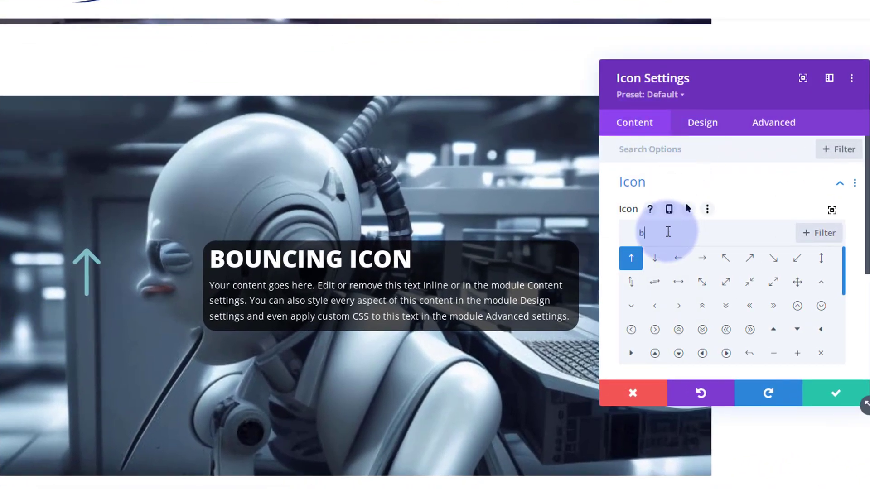
text(all)
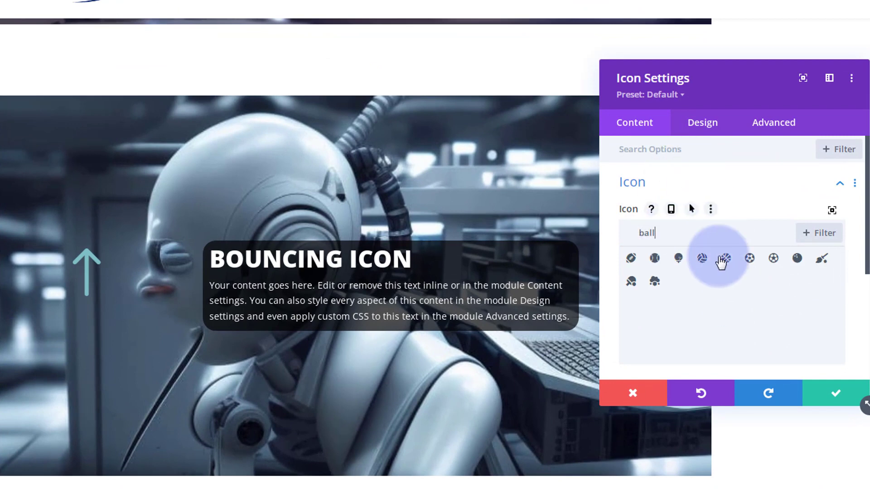
click(702, 258)
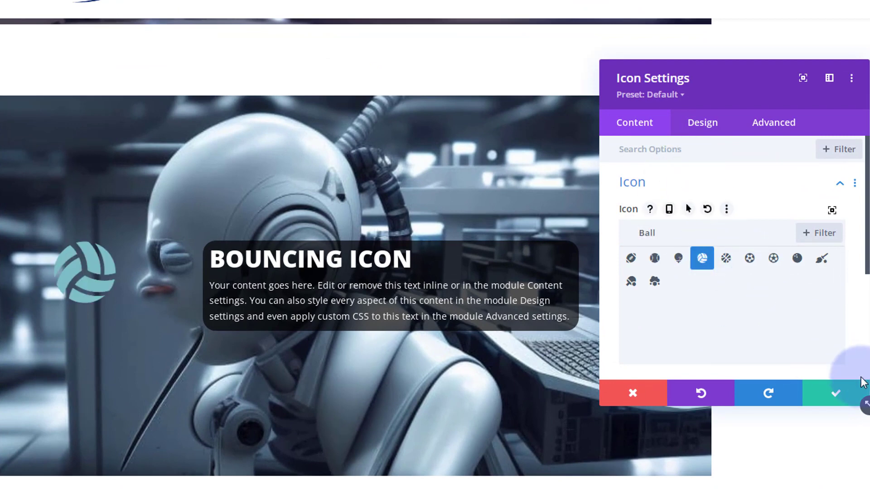
click(774, 122)
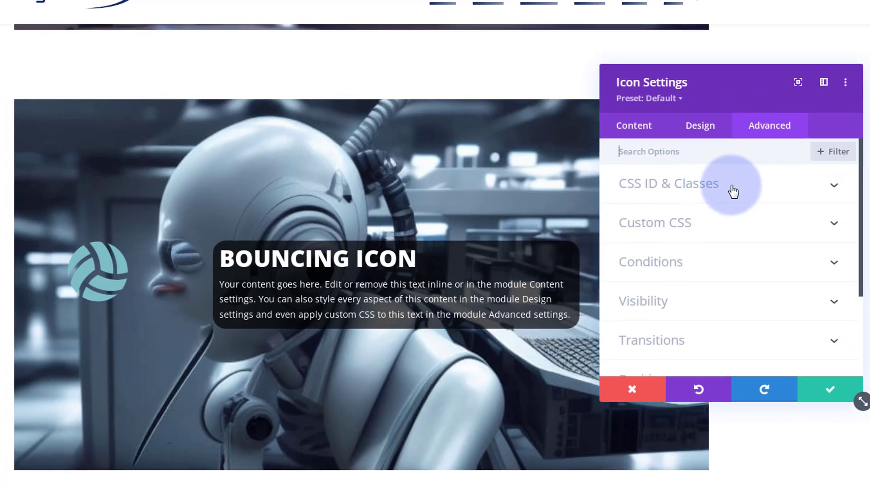
Copy 'bounci' from Additional CSS into the volleyball icon's CSS Class field and confirm.
click(731, 185)
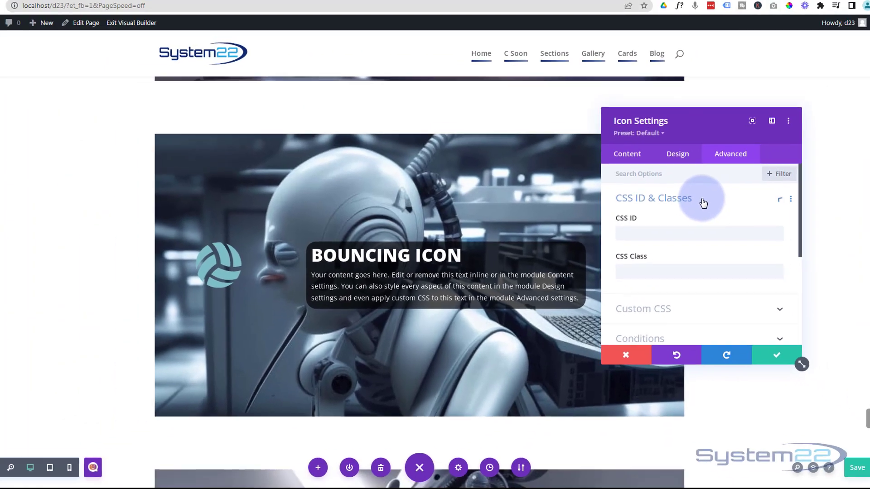
click(618, 272)
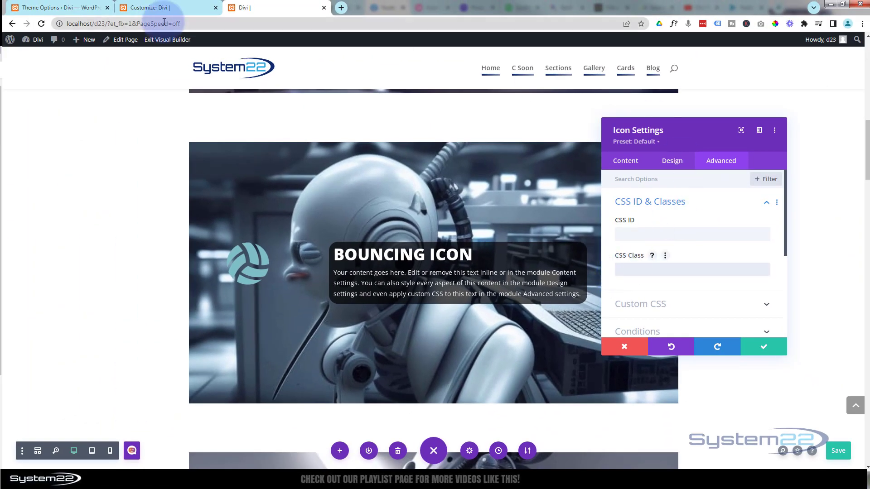
click(163, 8)
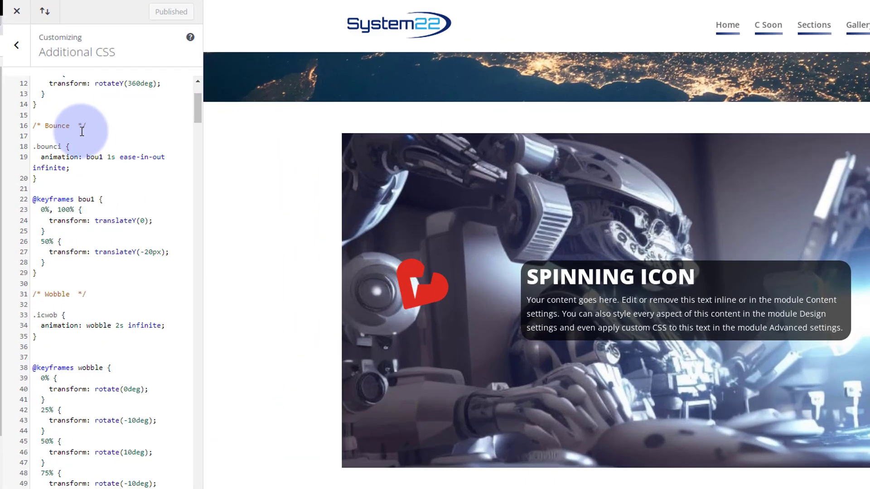
drag(126, 122, 216, 121)
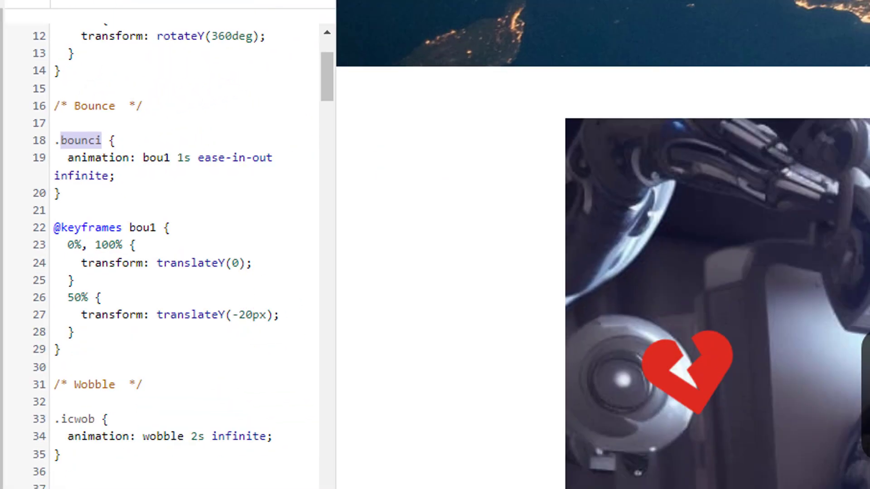
click(278, 7)
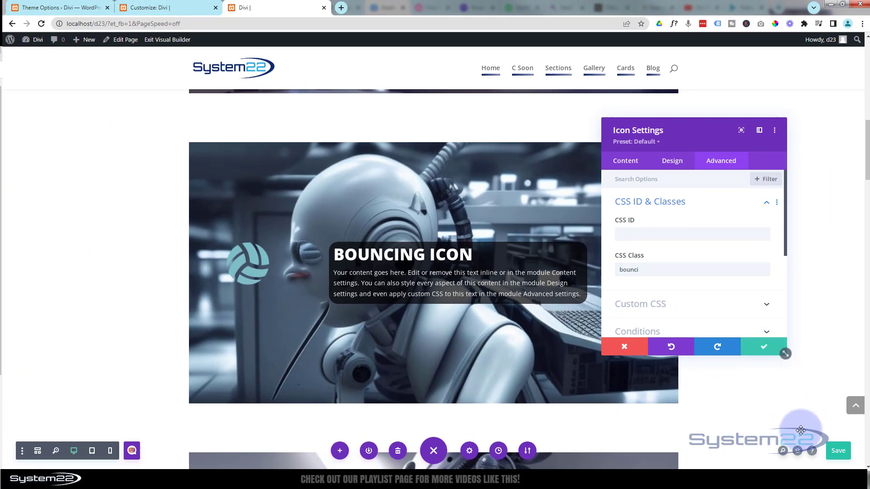
click(775, 346)
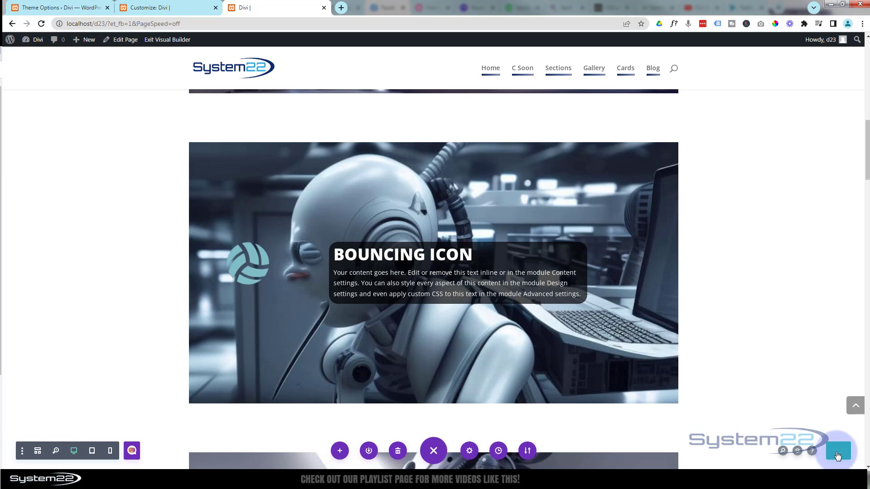
Save the page, then preview a -80px bounce height and revert it to -20px.
click(837, 452)
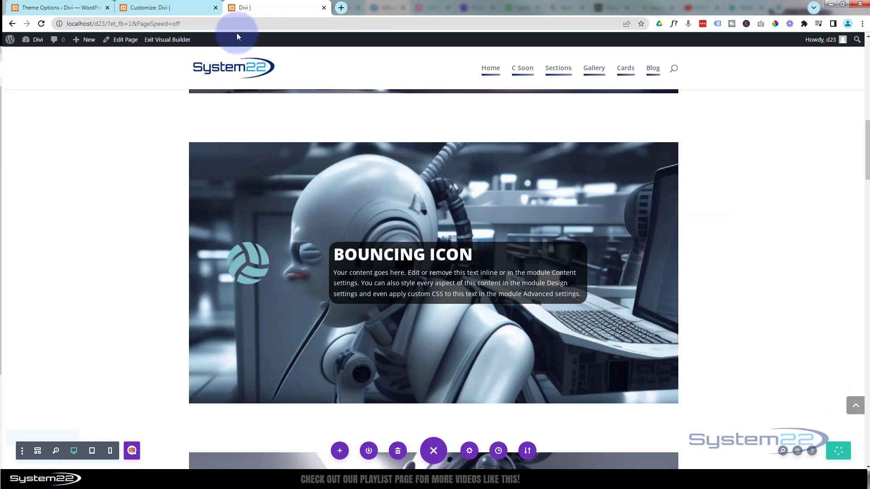
click(148, 8)
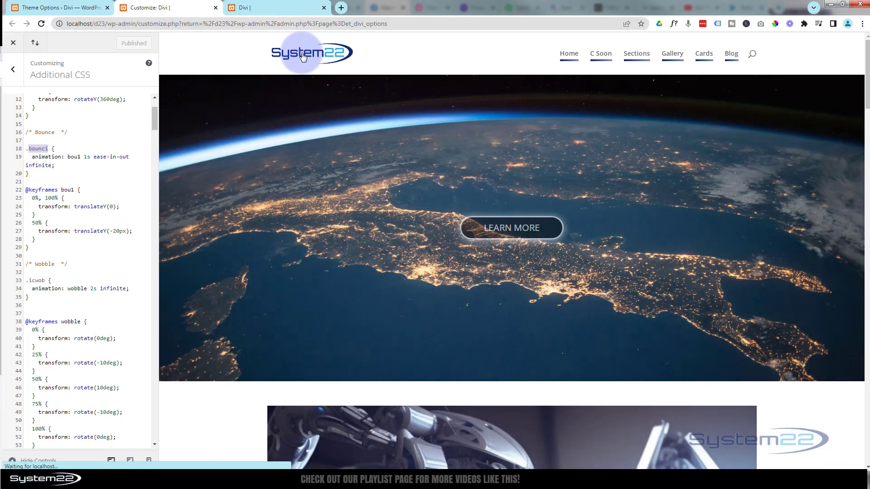
scroll(213, 176, down, 2)
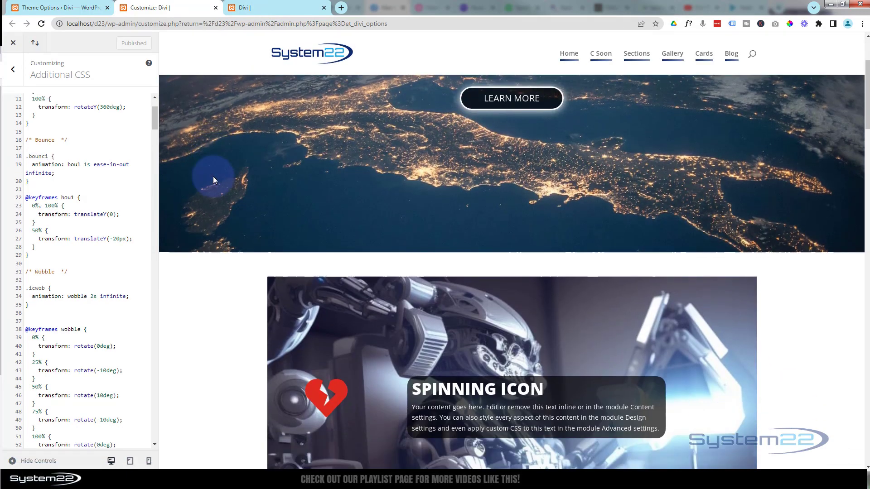
scroll(212, 176, down, 4)
scroll(213, 177, down, 3)
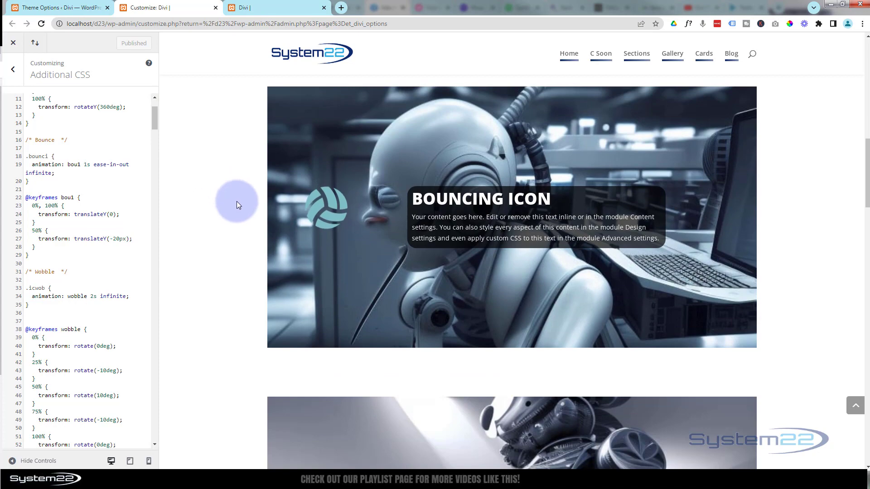
click(110, 214)
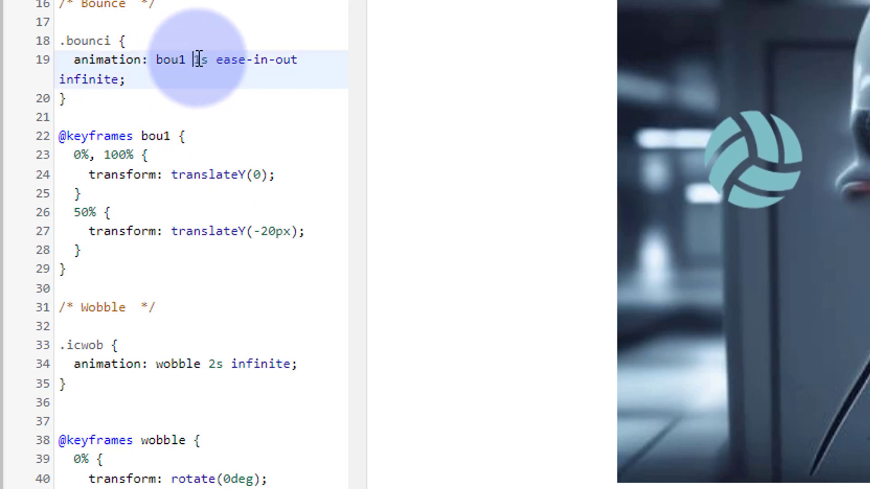
drag(194, 59, 202, 59)
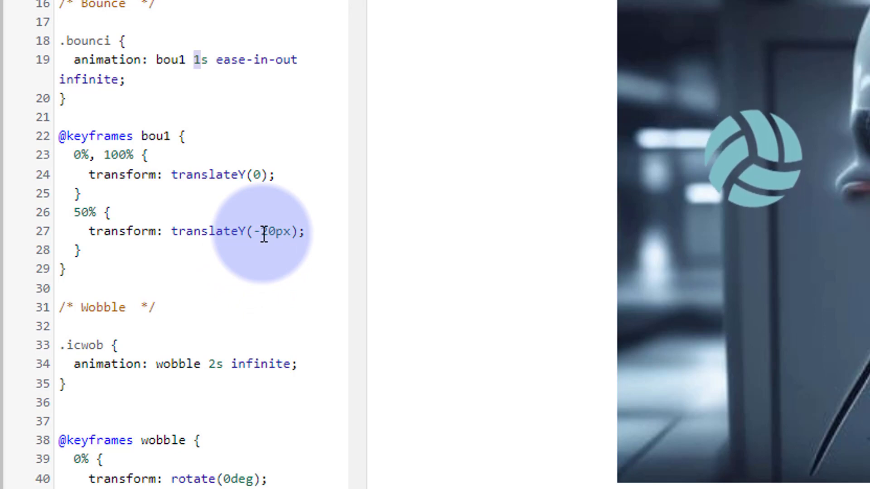
drag(261, 232, 267, 233)
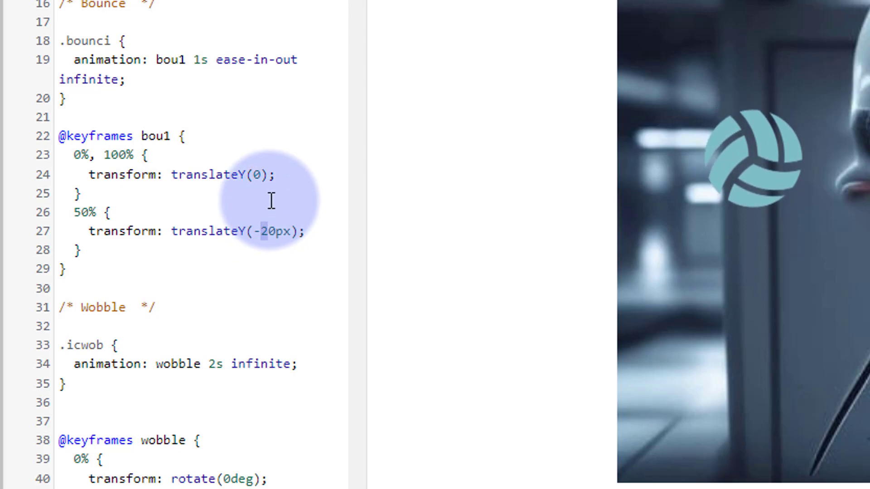
text(8)
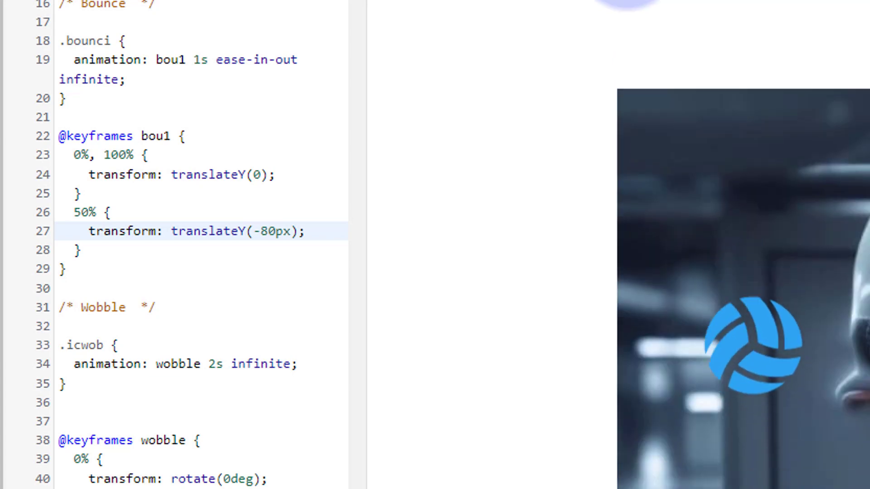
scroll(607, 54, down, 2)
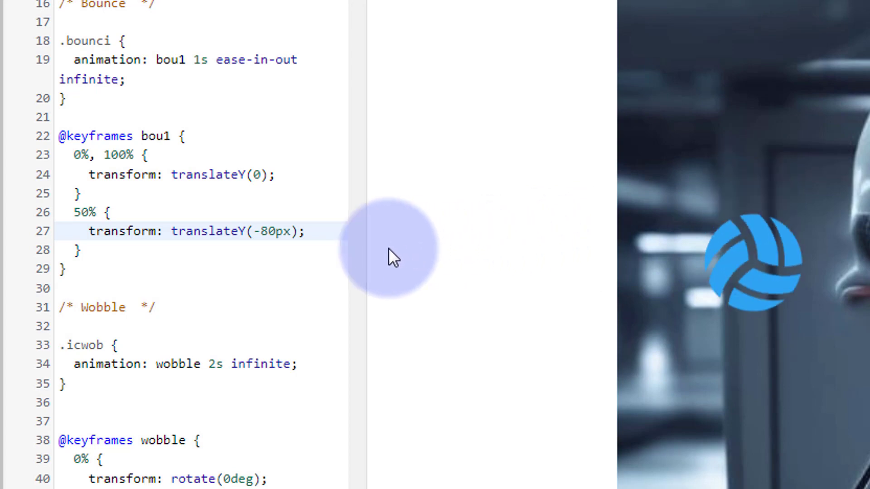
drag(271, 231, 262, 231)
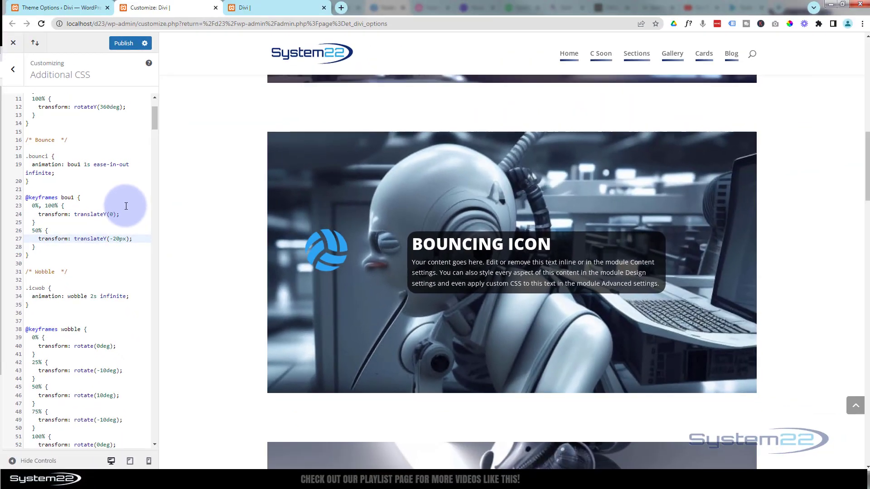
text(2)
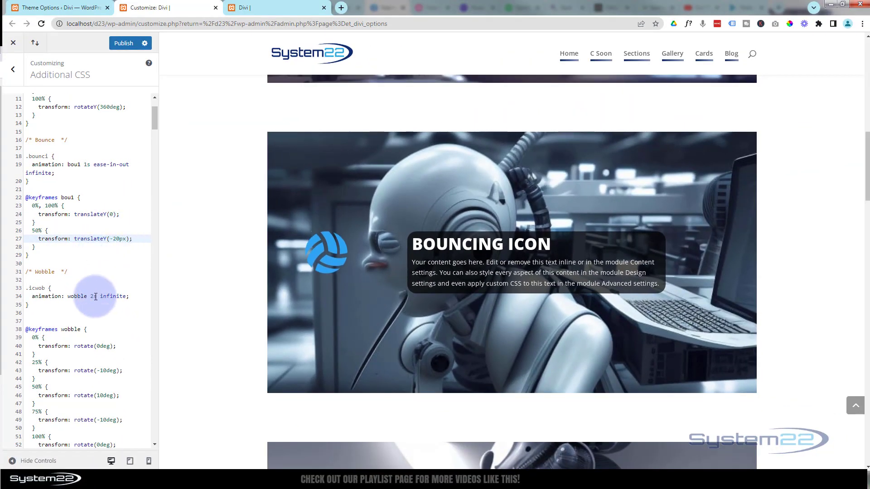
scroll(96, 204, down, 5)
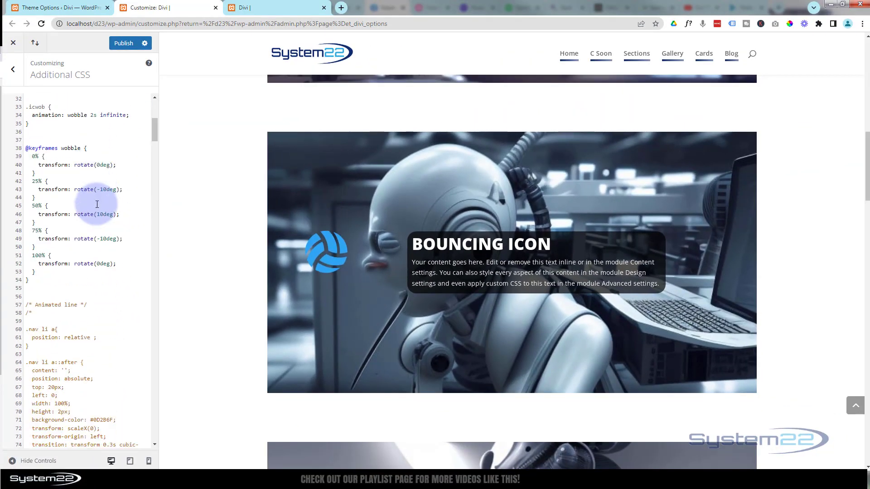
drag(154, 129, 154, 128)
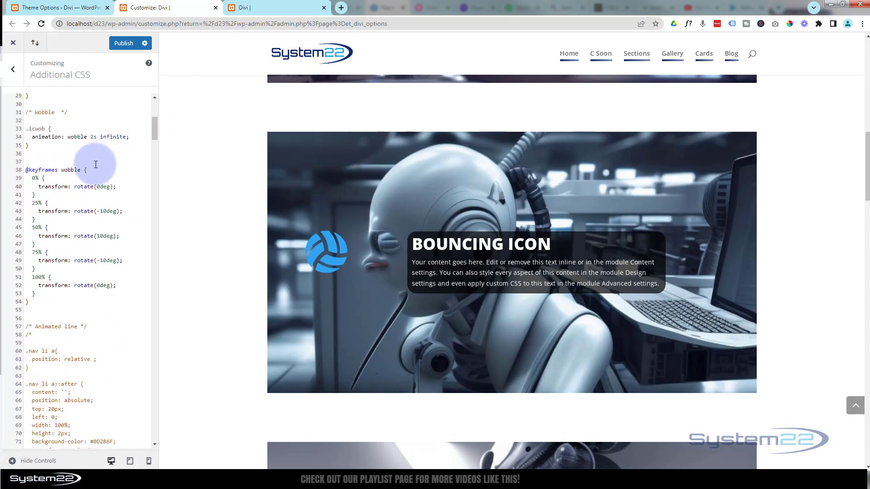
Publish the Additional CSS and copy the icwob class name for the builder.
click(123, 43)
click(281, 7)
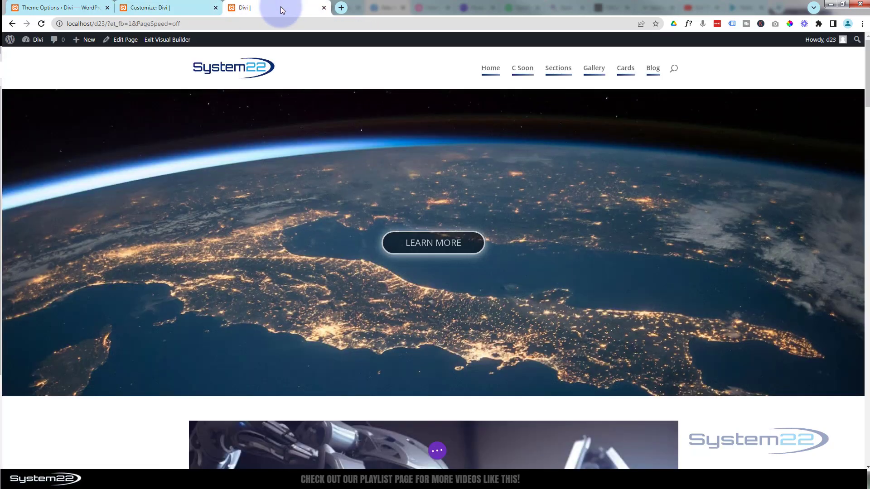
scroll(251, 175, down, 3)
scroll(251, 175, down, 4)
scroll(252, 176, down, 4)
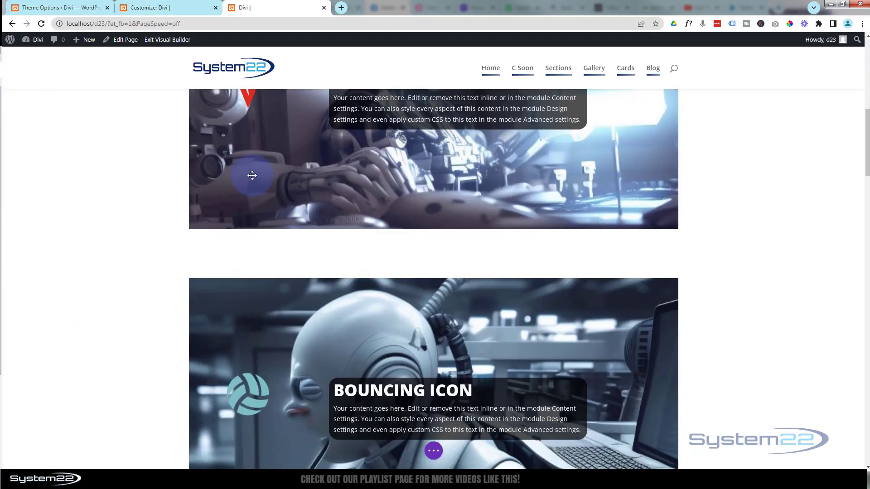
scroll(252, 175, down, 3)
scroll(251, 175, down, 4)
scroll(252, 175, down, 3)
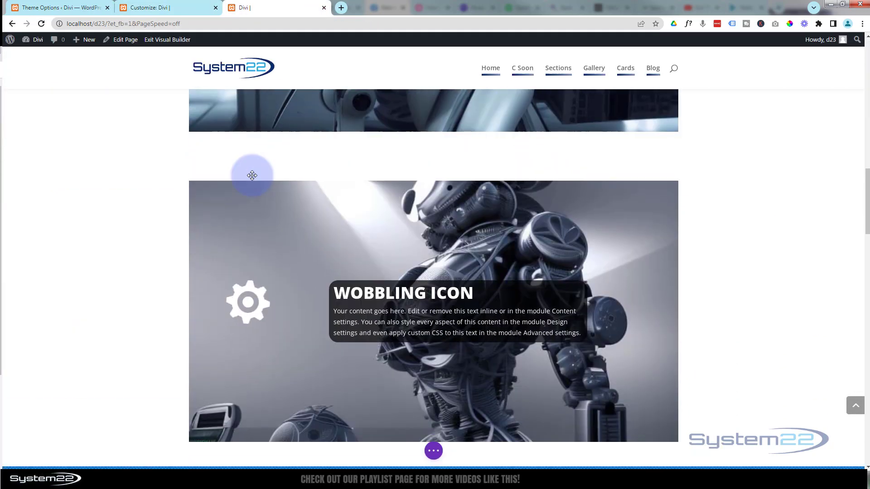
scroll(252, 175, down, 2)
mouse_move(455, 311)
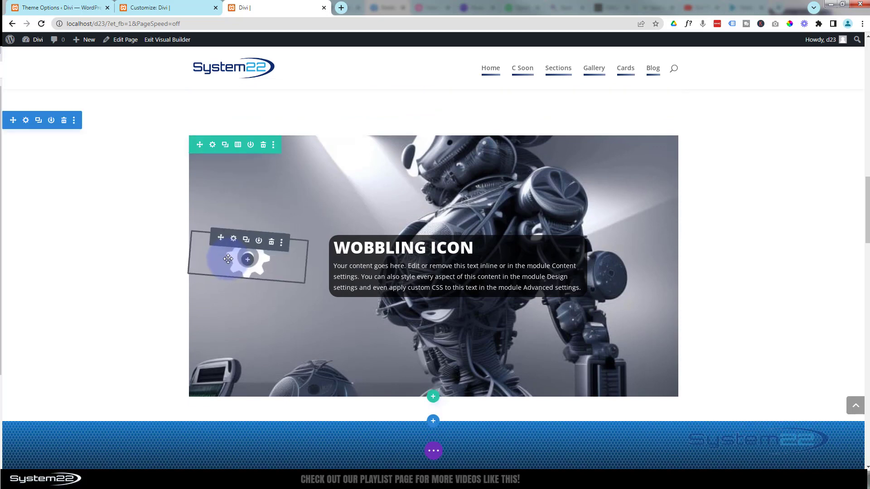
mouse_move(454, 266)
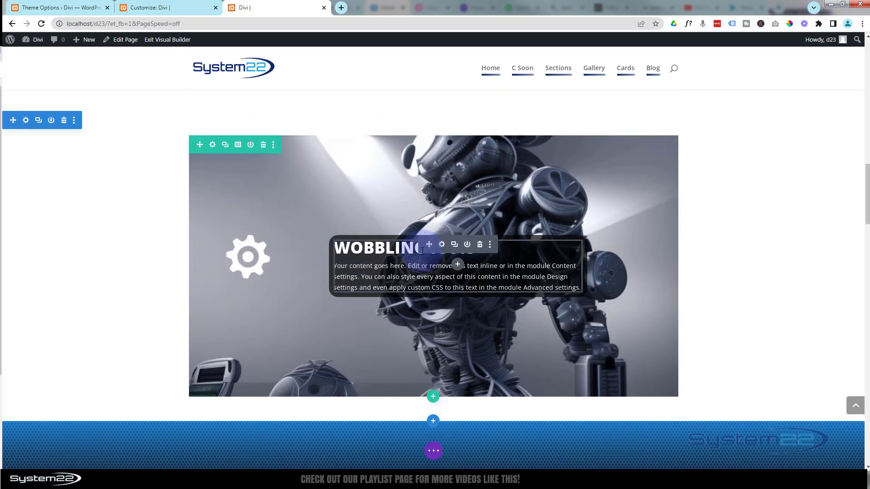
click(150, 8)
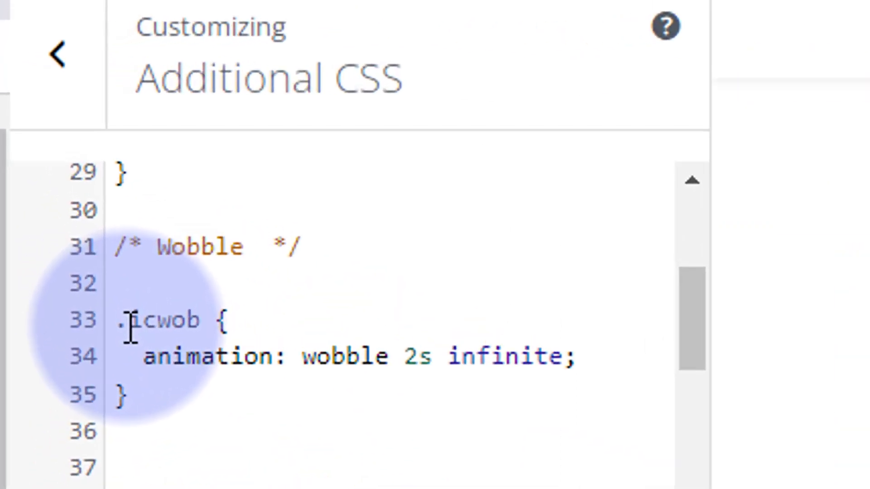
drag(130, 320, 202, 321)
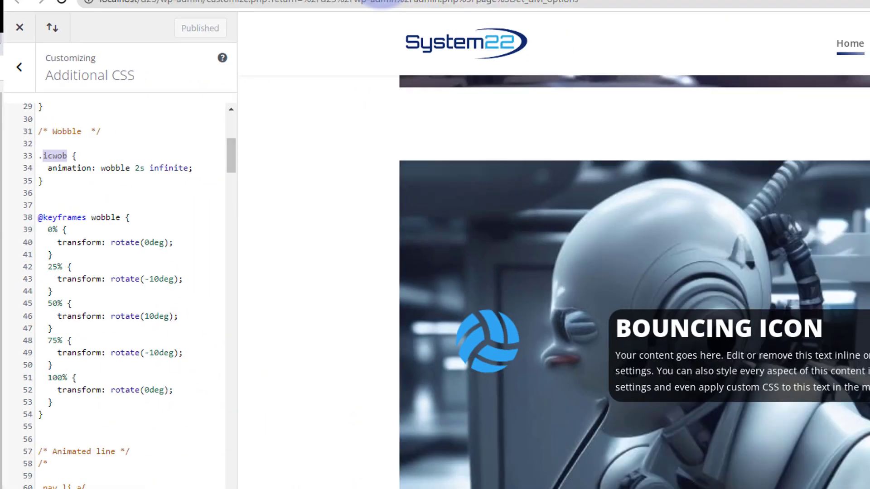
click(245, 8)
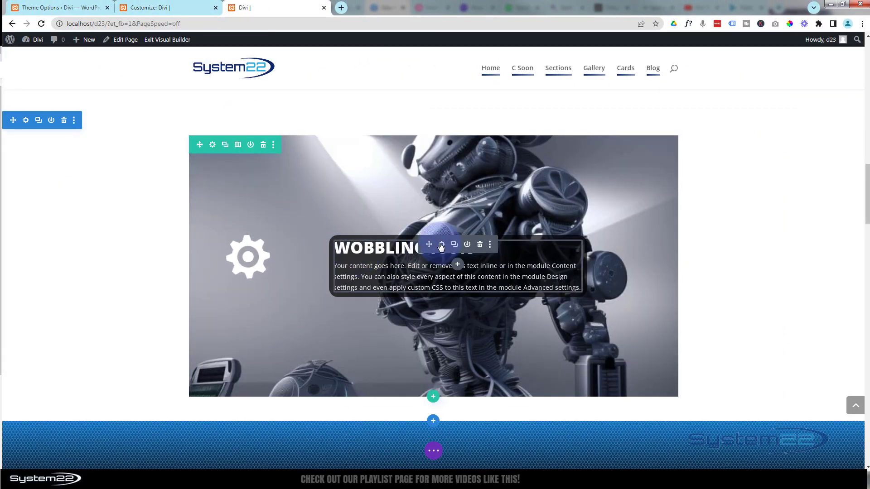
Delete 'icwob' from the Wobbling Icon blurb's CSS Class field and confirm its settings.
click(441, 246)
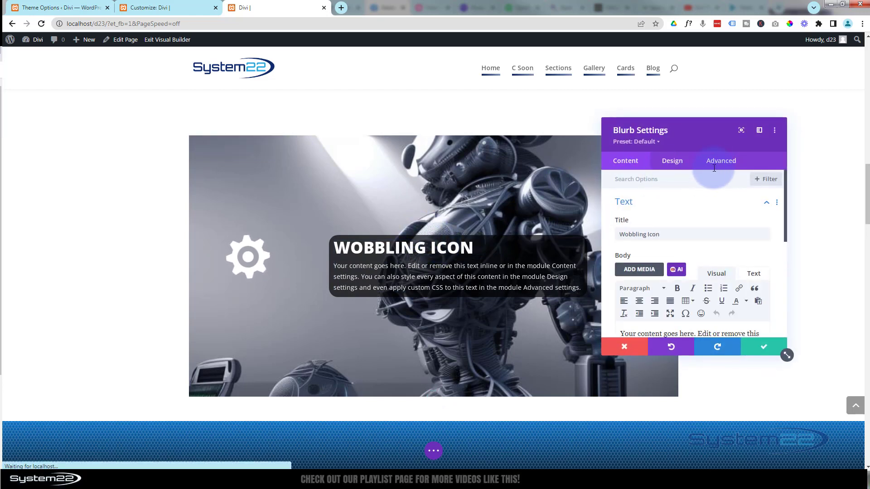
click(720, 160)
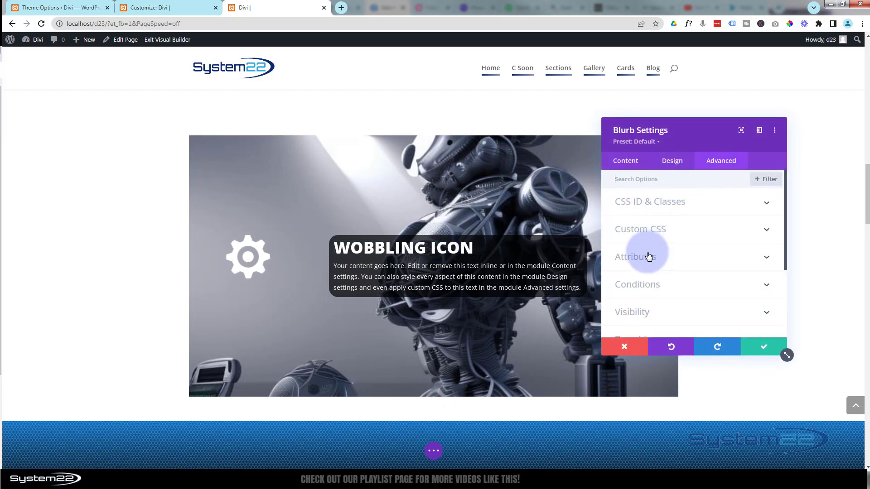
click(711, 201)
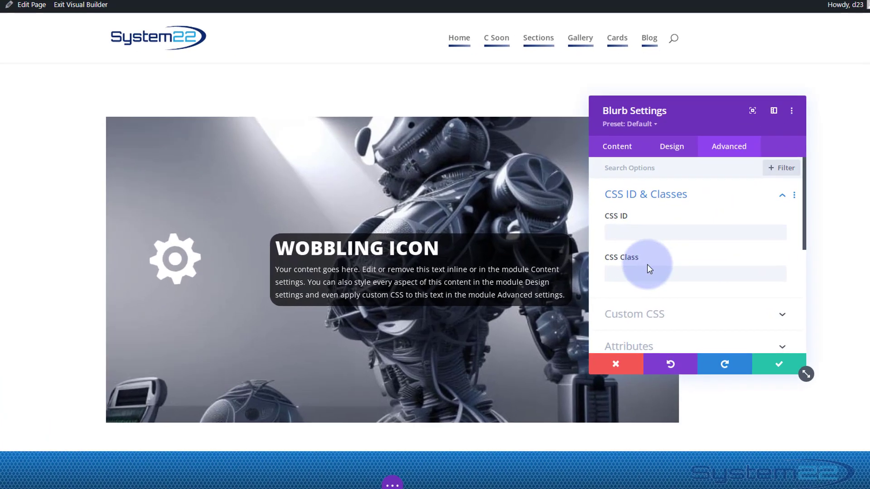
click(623, 285)
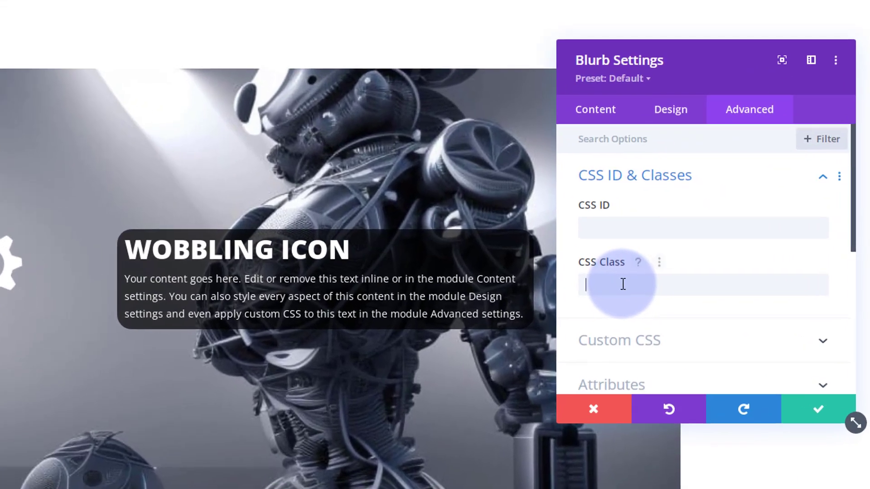
text(icwob)
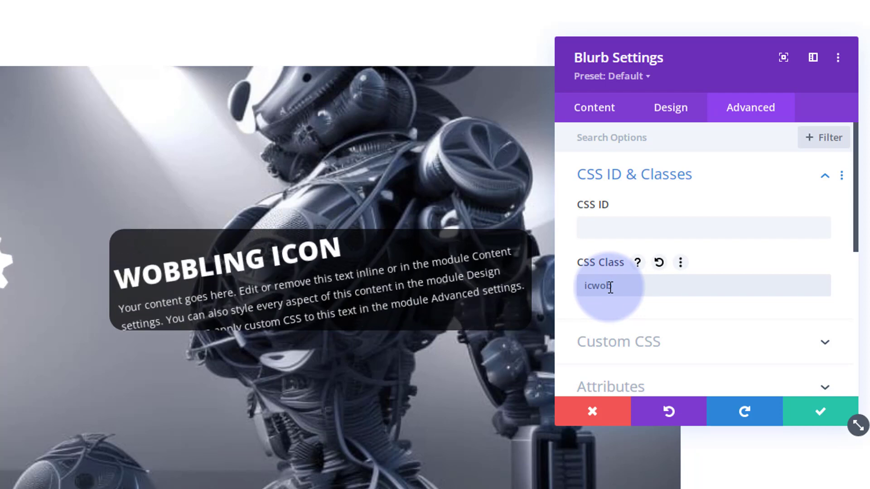
drag(611, 286, 582, 286)
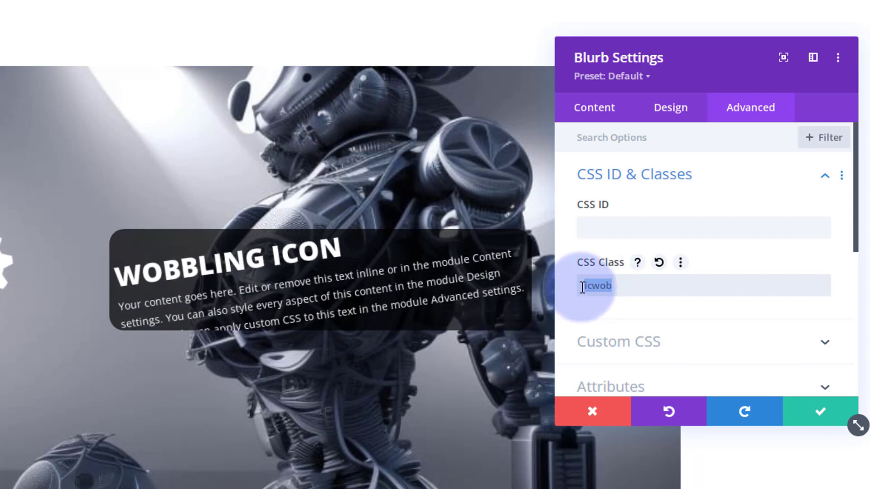
key(BackSpace)
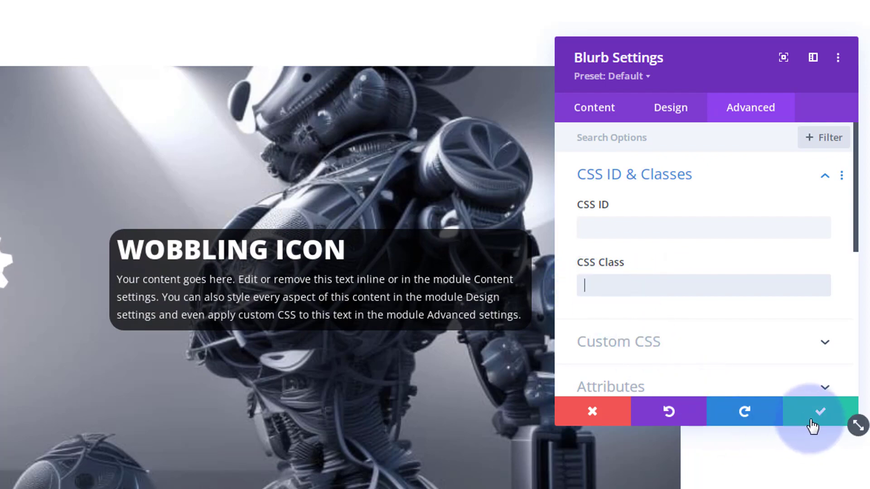
click(819, 412)
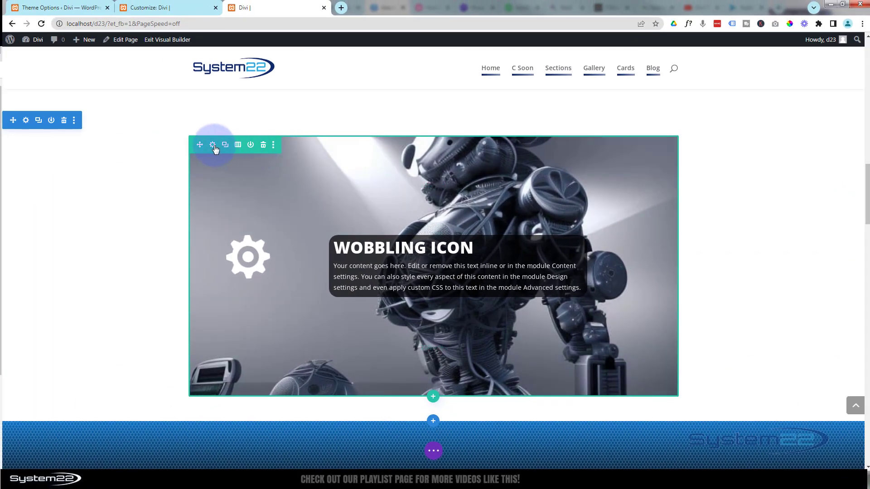
Add and then remove the icwob class on the Wobbling Icon row, then save the page.
click(213, 145)
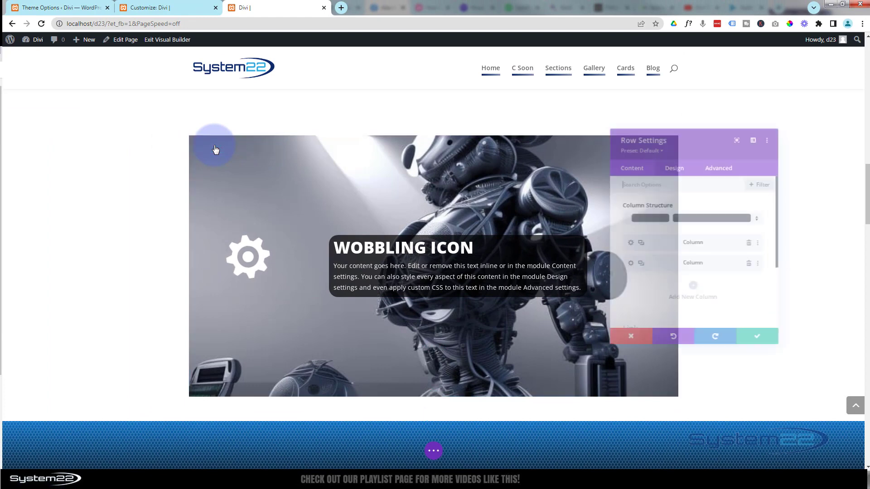
click(729, 164)
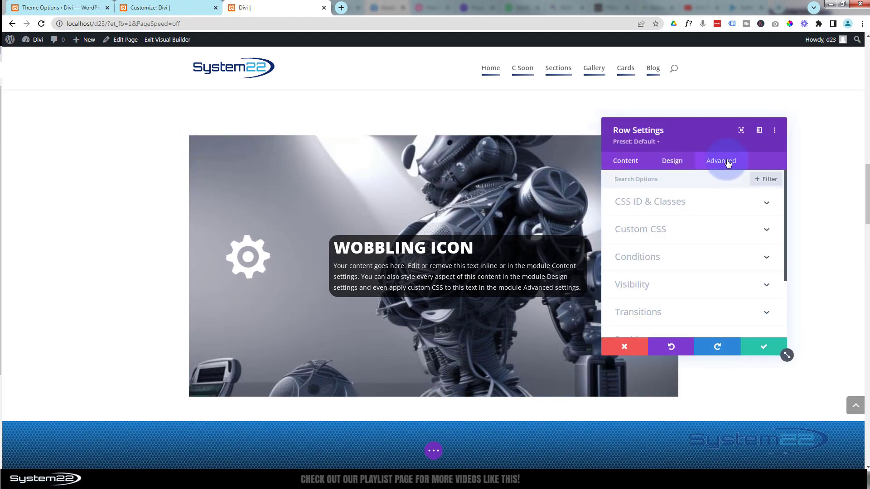
click(699, 207)
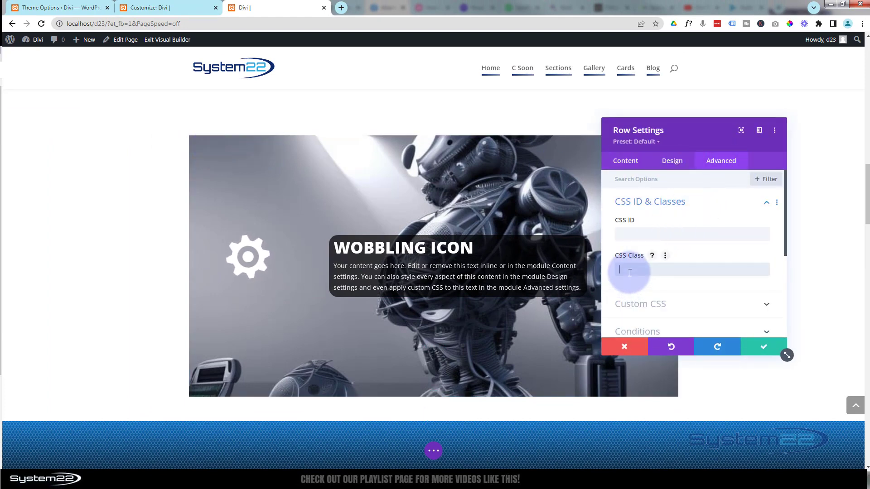
text(icwob)
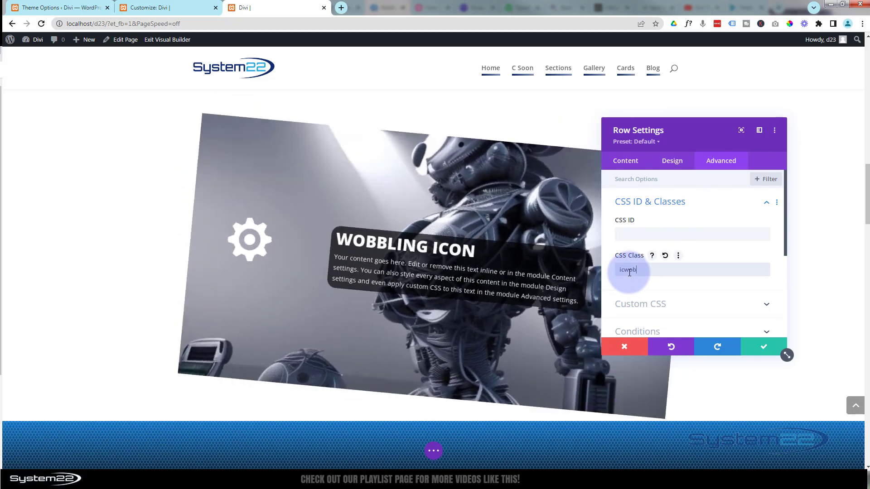
drag(641, 270, 616, 271)
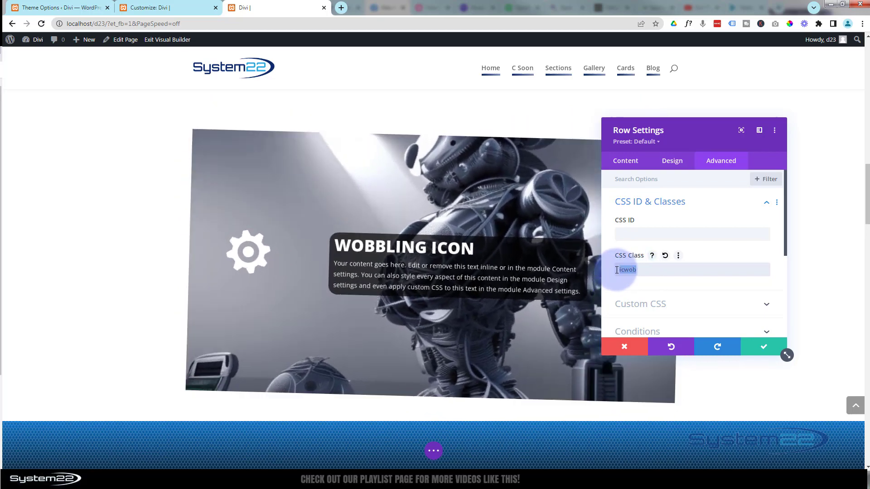
key(BackSpace)
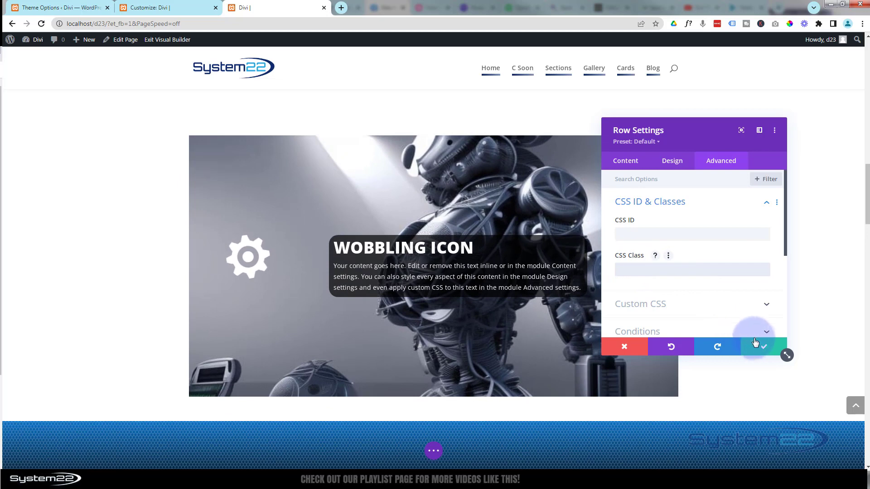
click(763, 349)
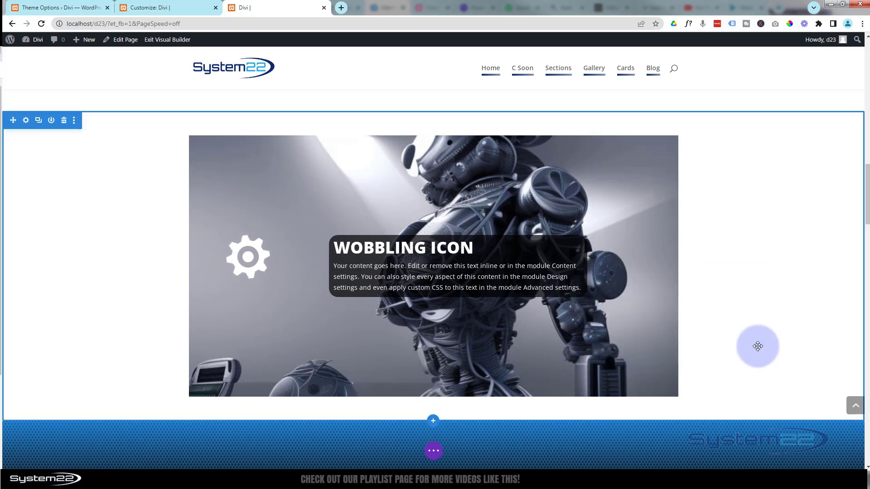
click(434, 453)
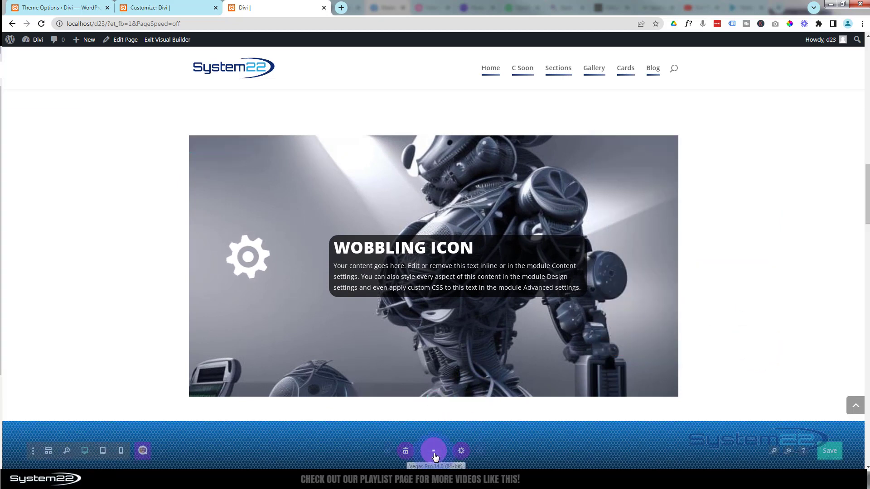
click(840, 453)
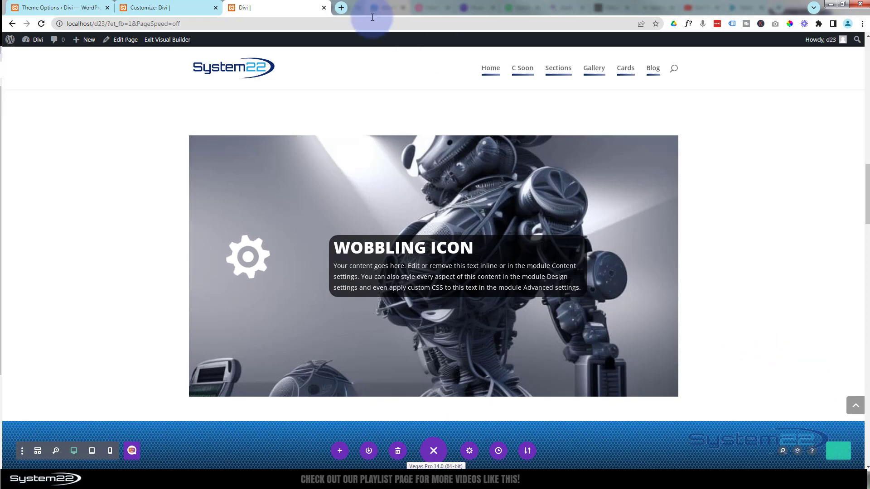
click(143, 7)
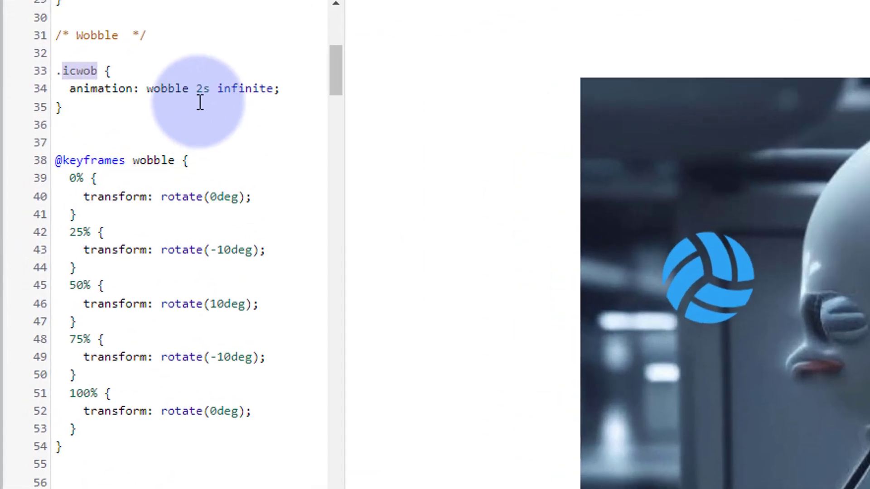
drag(129, 121, 124, 121)
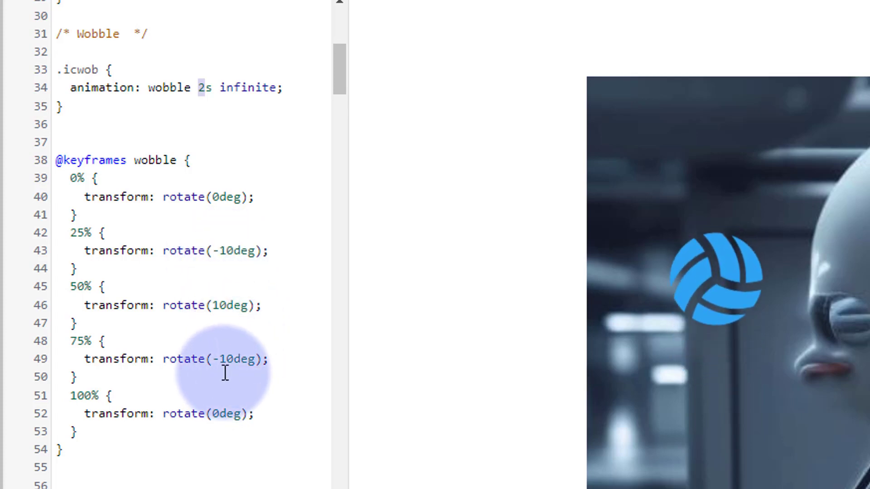
click(224, 251)
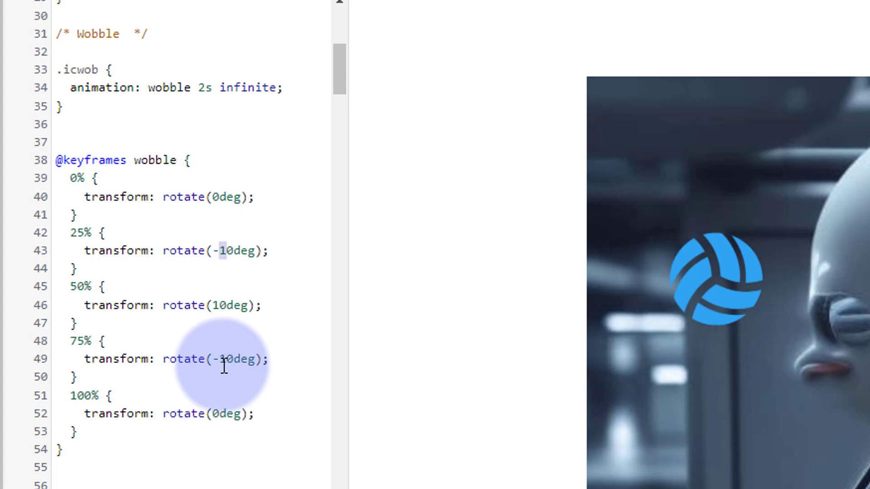
scroll(204, 367, up, 9)
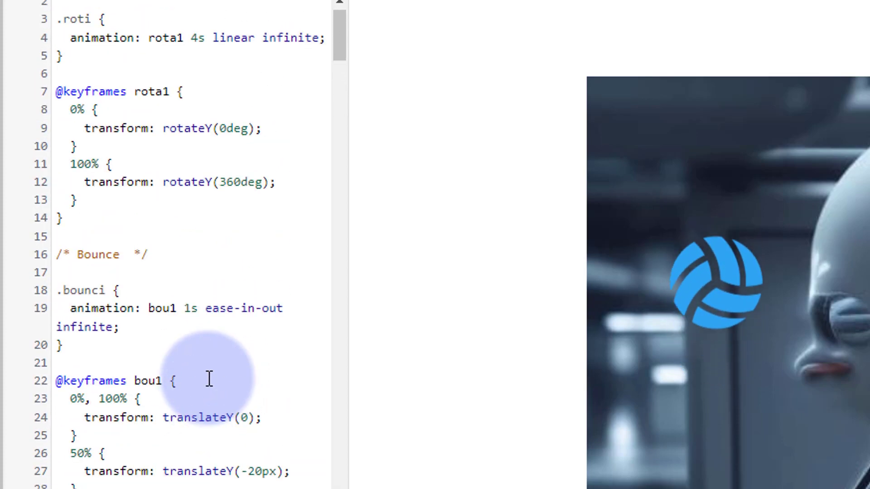
scroll(209, 379, up, 1)
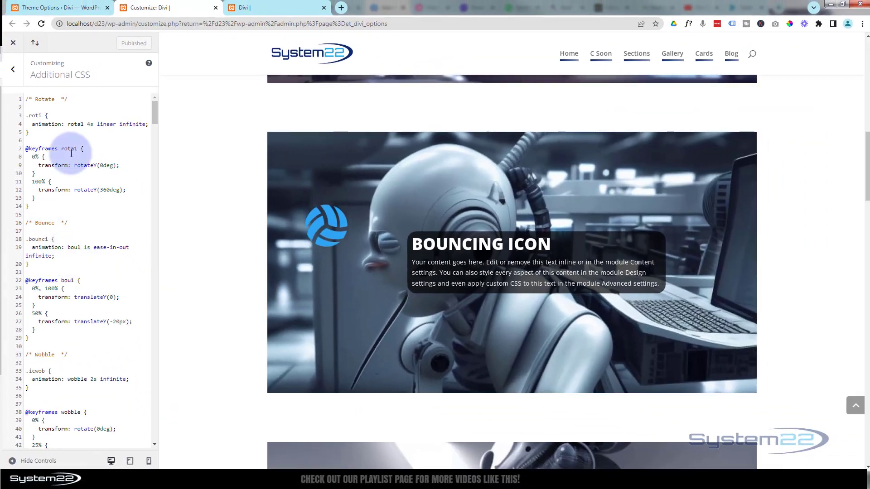
Return to the builder tab and exit the Visual Builder to load the live page.
click(264, 8)
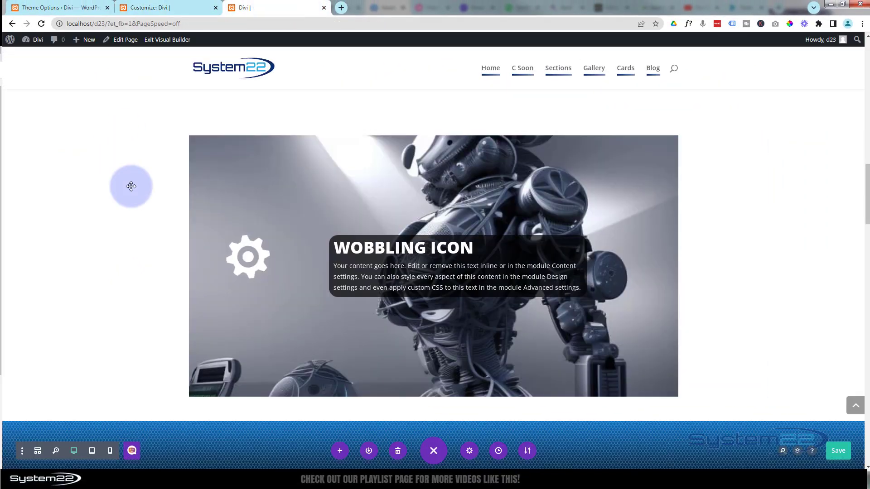
click(167, 39)
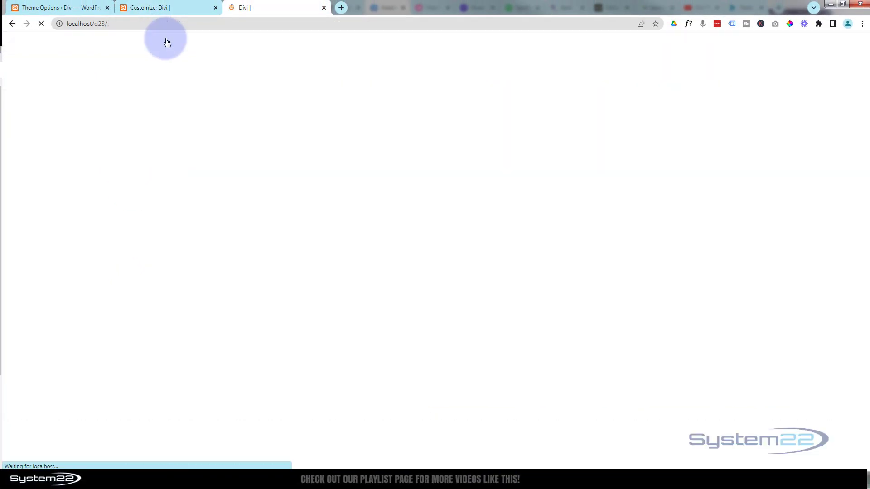
scroll(164, 81, down, 5)
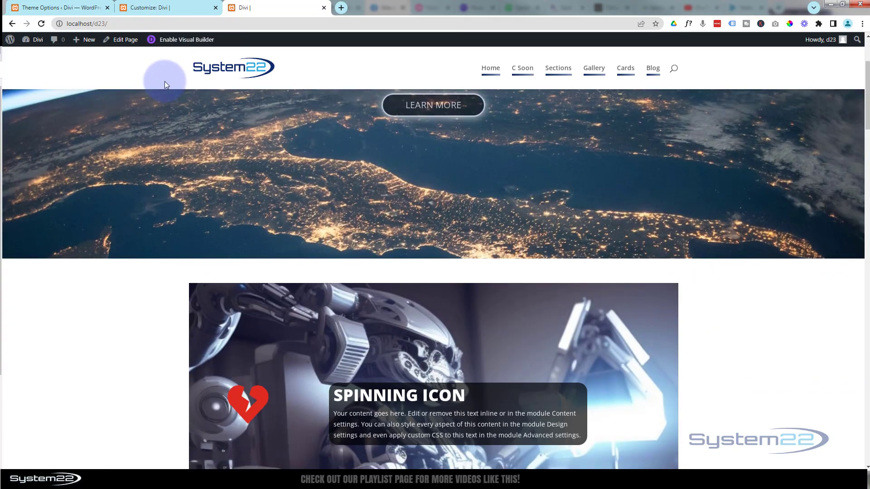
scroll(164, 81, down, 5)
scroll(164, 81, down, 5)
scroll(165, 81, down, 4)
scroll(165, 81, down, 4)
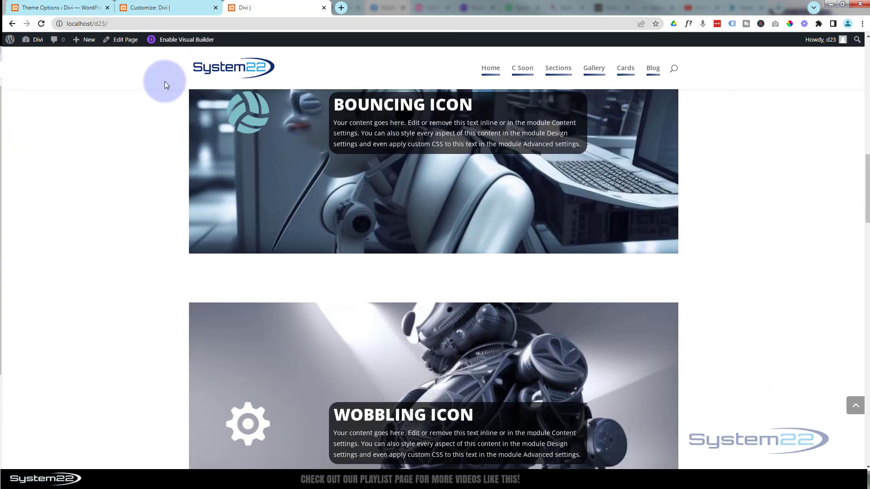
scroll(164, 81, down, 4)
scroll(165, 81, down, 3)
scroll(164, 81, down, 3)
scroll(165, 81, down, 2)
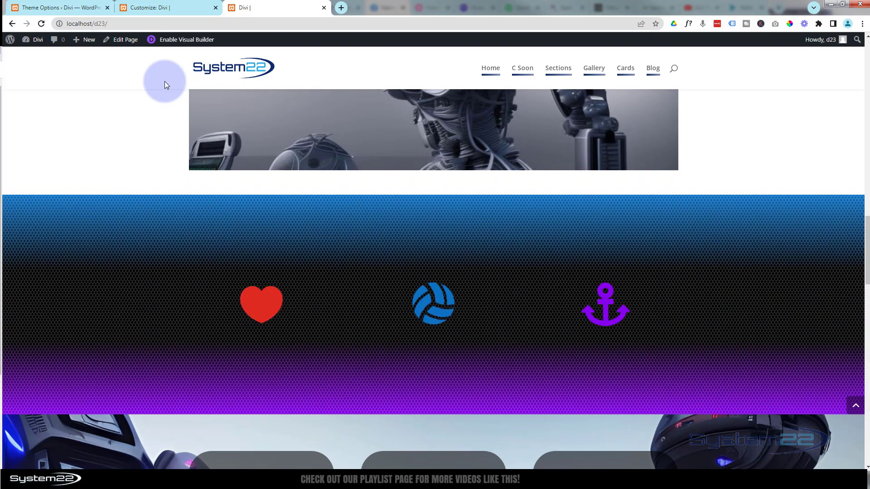